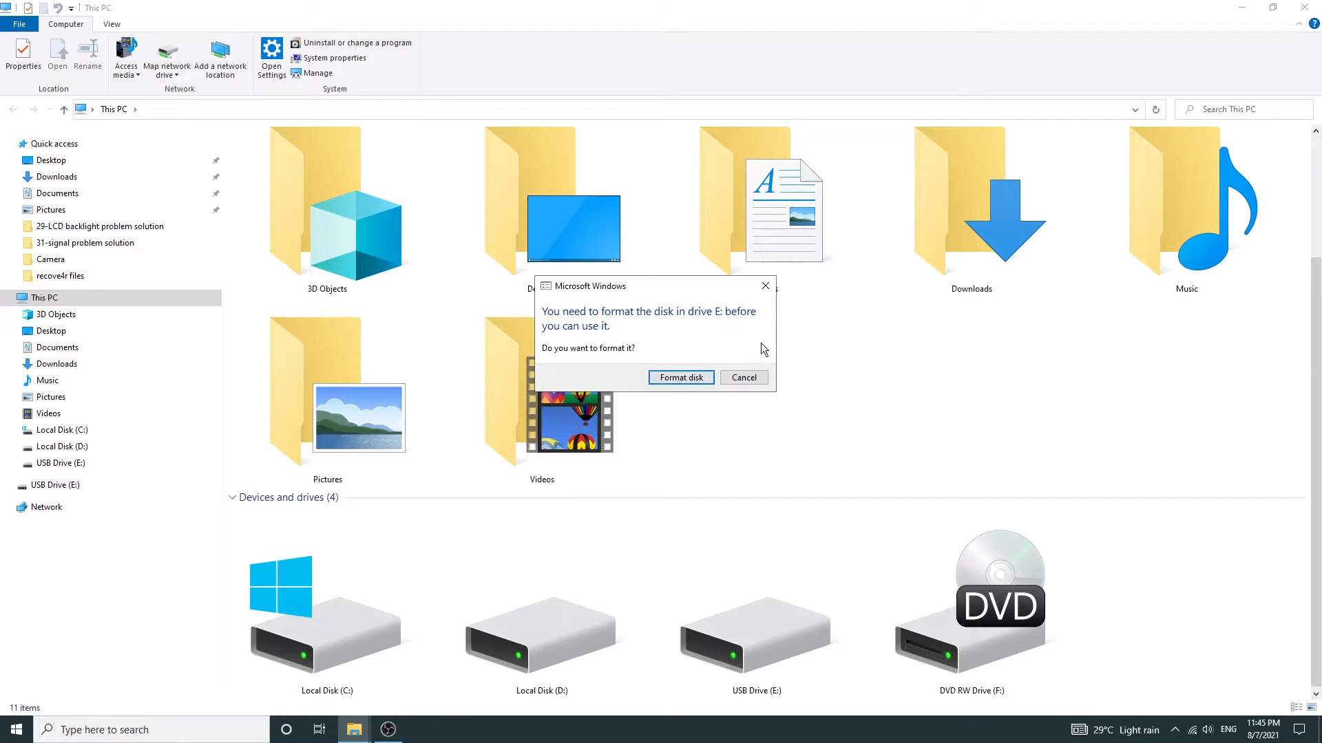
Decline formatting drive E: and start a Wondershare Recoverit scan of the external Local Disk (E:)
{"action": "left_click", "coordinate": [744, 378]}
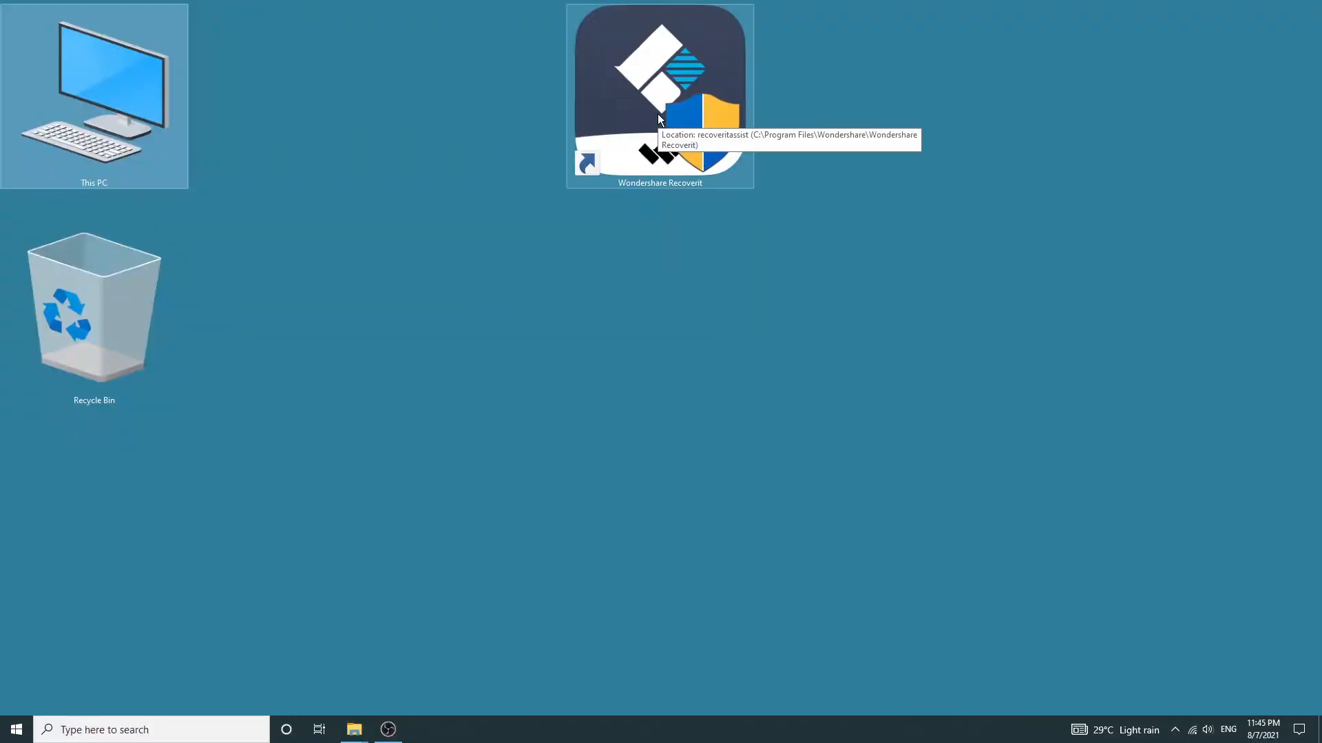
{"action": "double_click", "coordinate": [658, 114]}
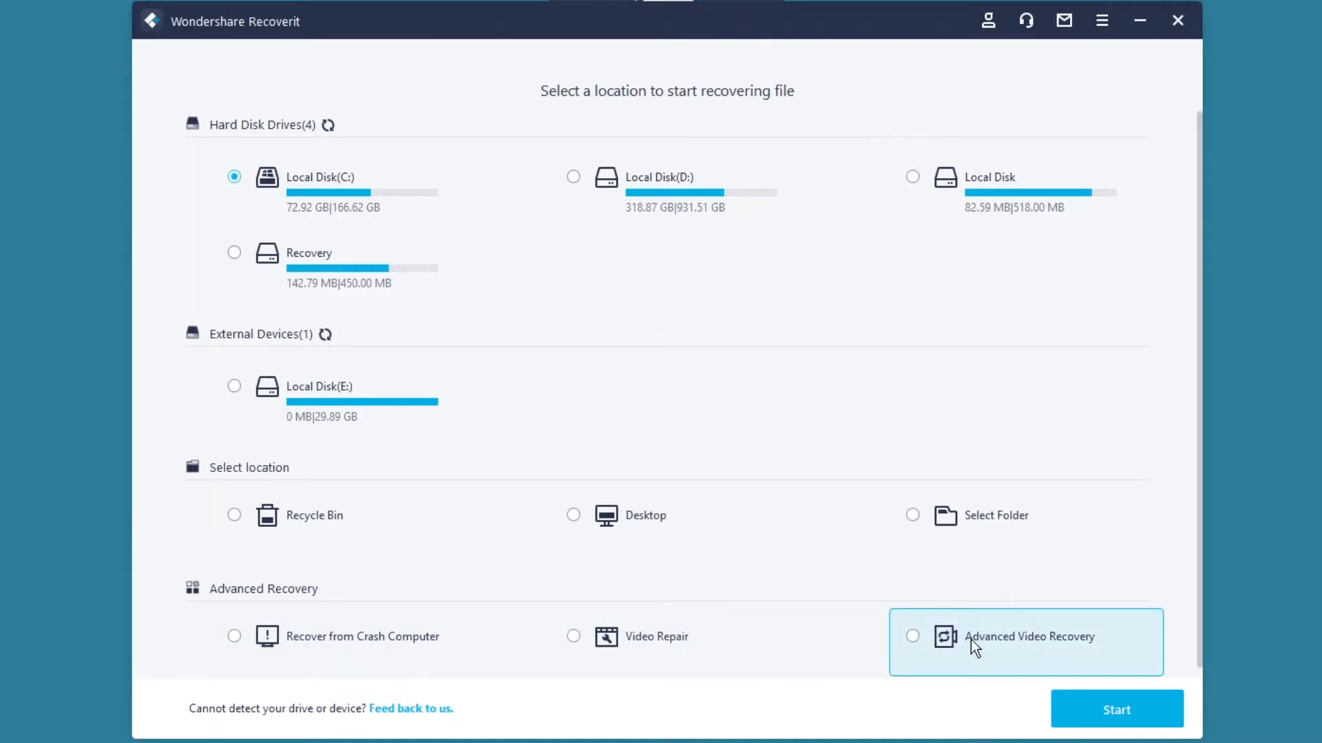
{"action": "left_click", "coordinate": [235, 391]}
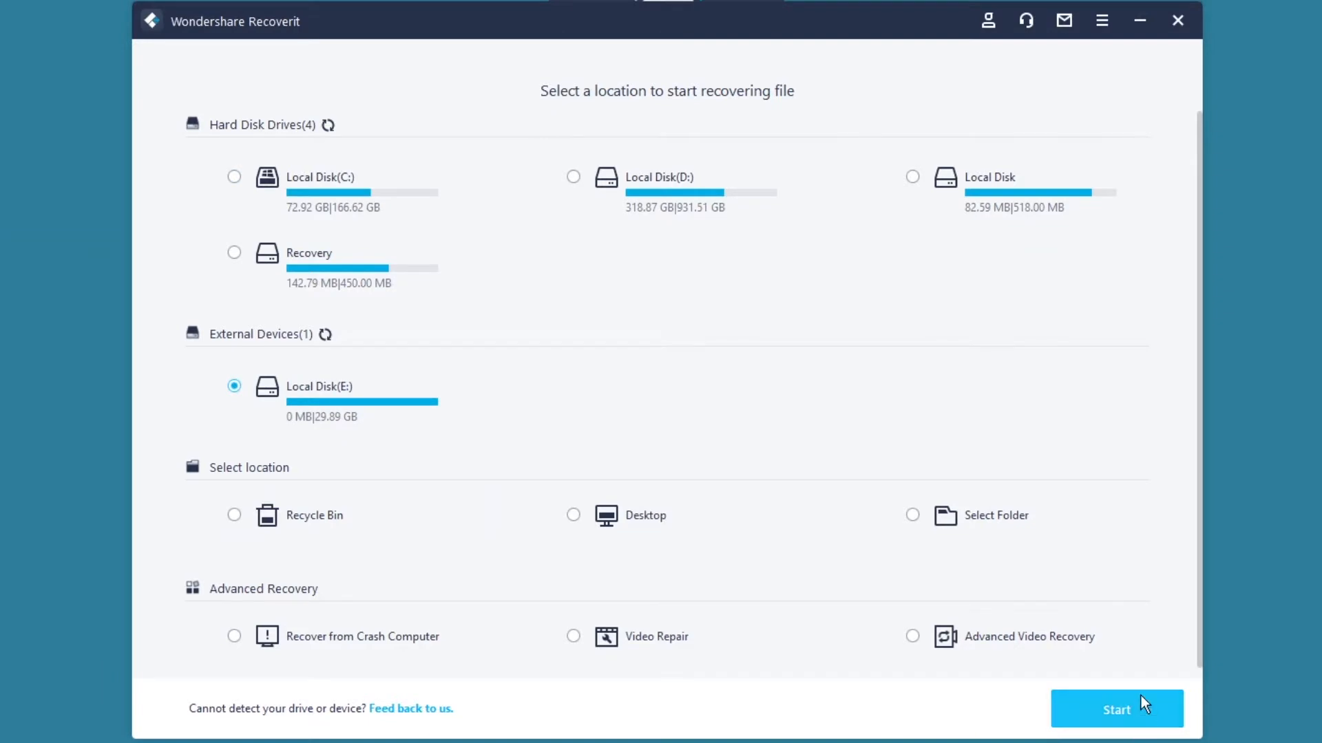
{"action": "left_click", "coordinate": [1129, 709]}
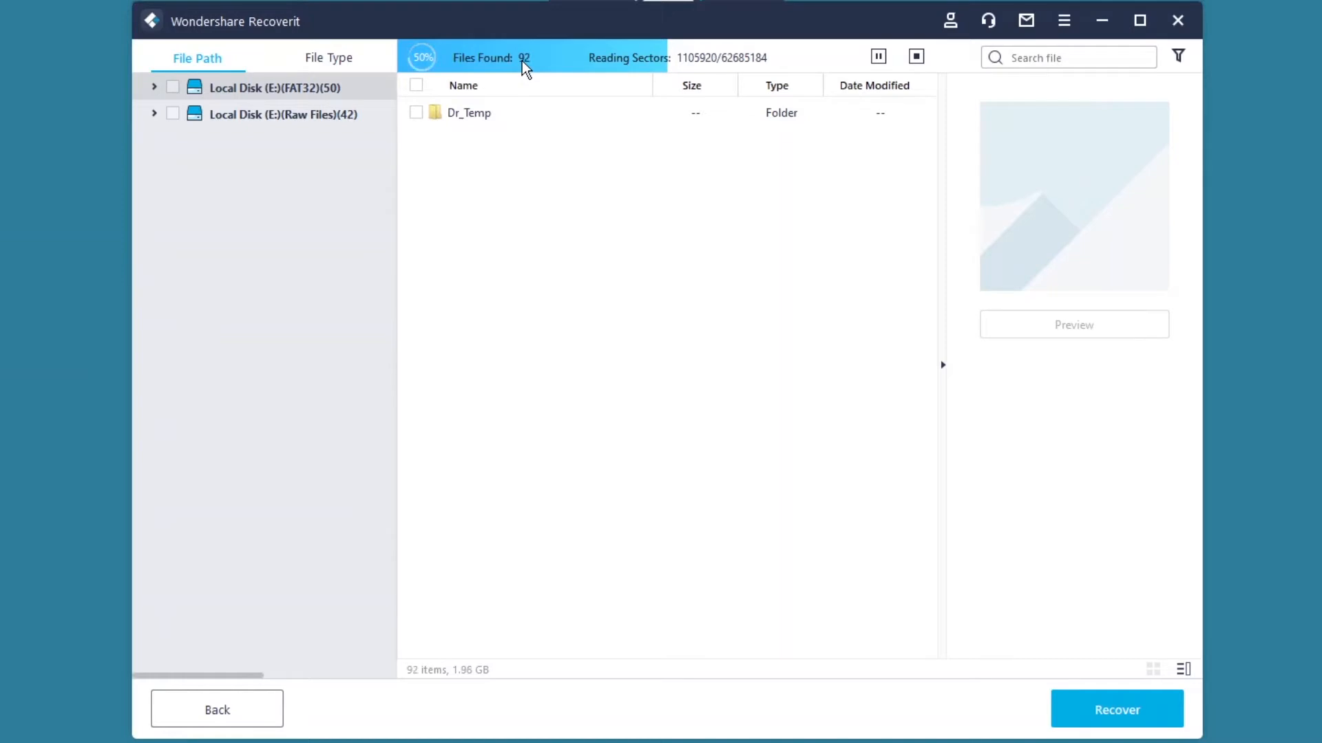
Preview several found photos, including 00000004.jpg, 00000009.jpg, 00000015.jpg and 00000018.jpg, in the Raw Files jpg folder
{"action": "left_click", "coordinate": [154, 114]}
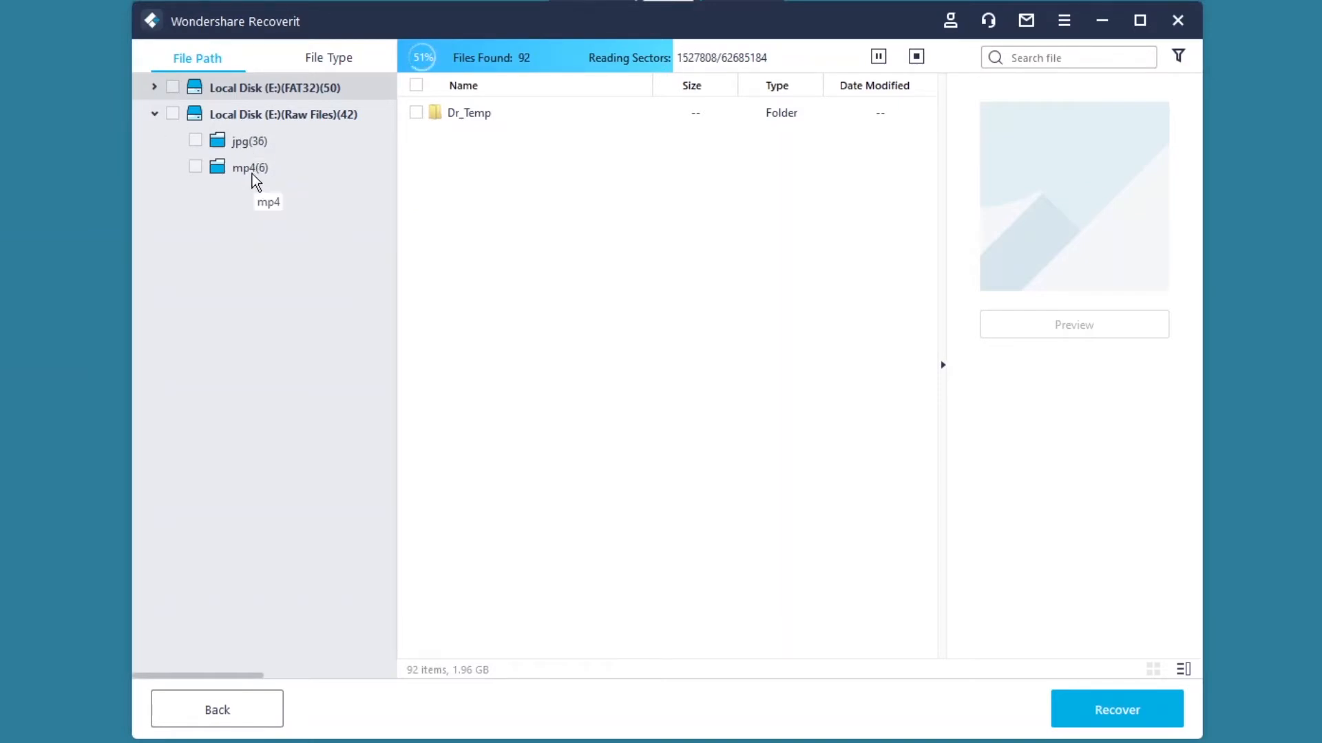
{"action": "left_click", "coordinate": [250, 143]}
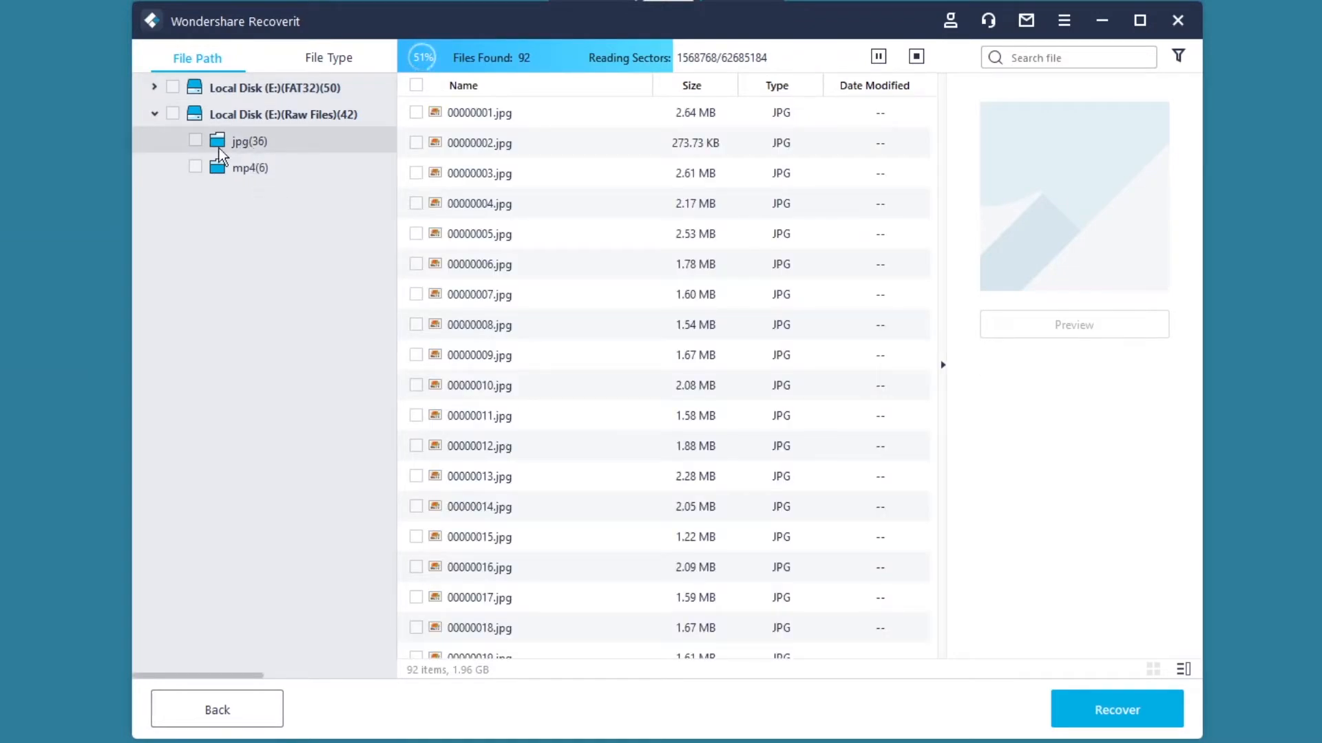
{"action": "left_click", "coordinate": [470, 205]}
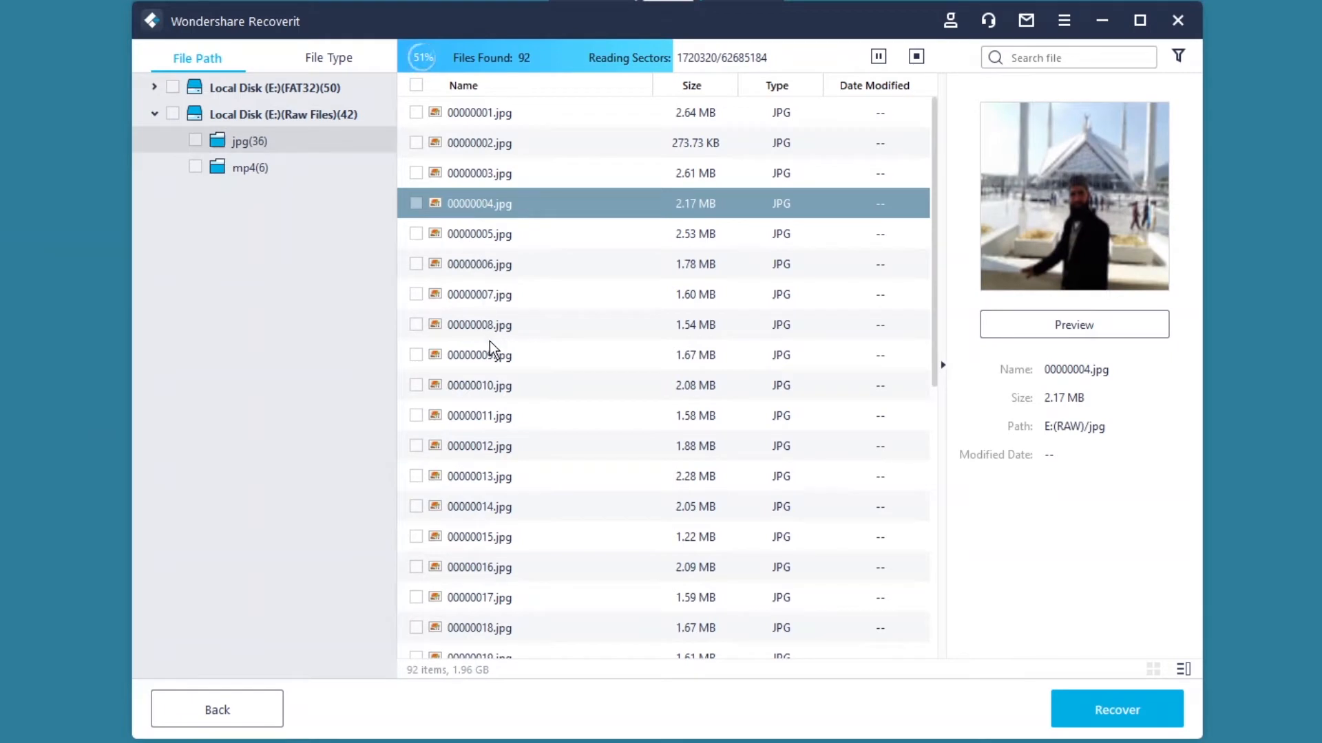
{"action": "left_click", "coordinate": [497, 358]}
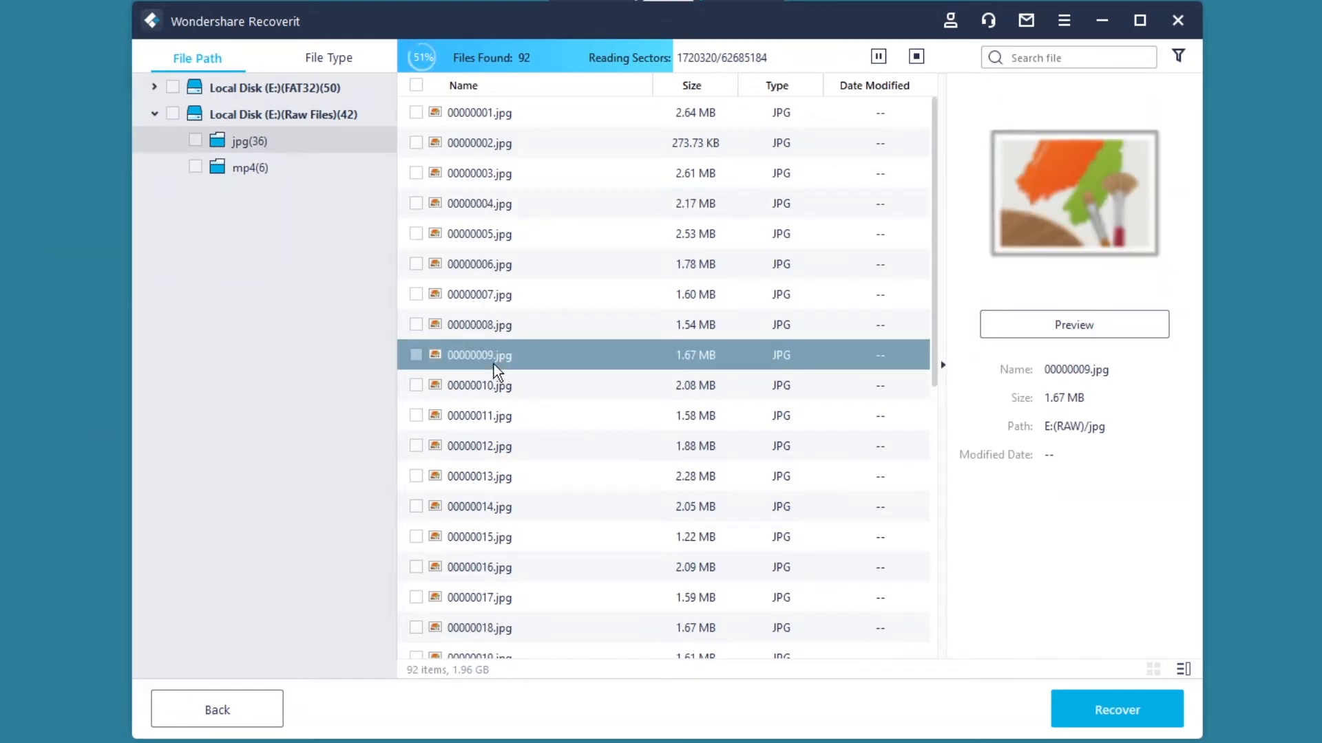
{"action": "left_click", "coordinate": [497, 546]}
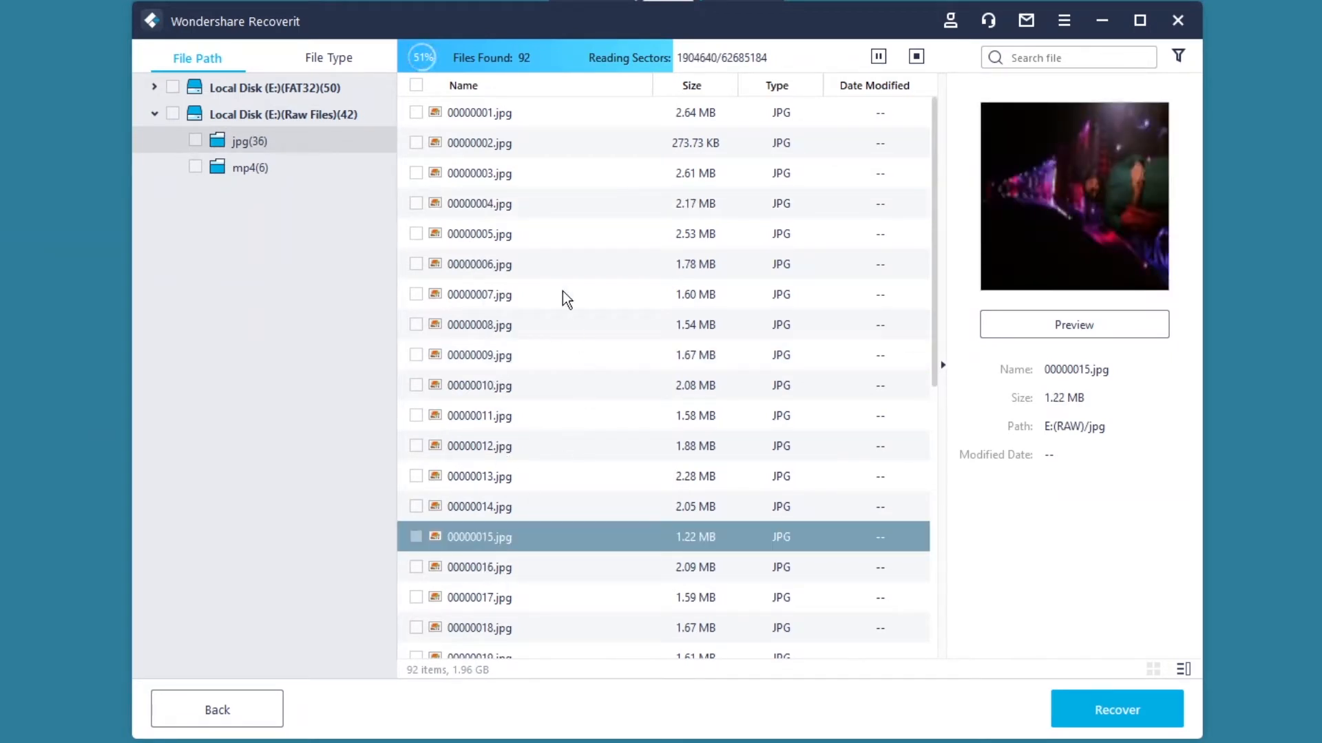
{"action": "left_click", "coordinate": [475, 630]}
{"action": "scroll", "coordinate": [470, 592], "scroll_direction": "down", "scroll_amount": 3}
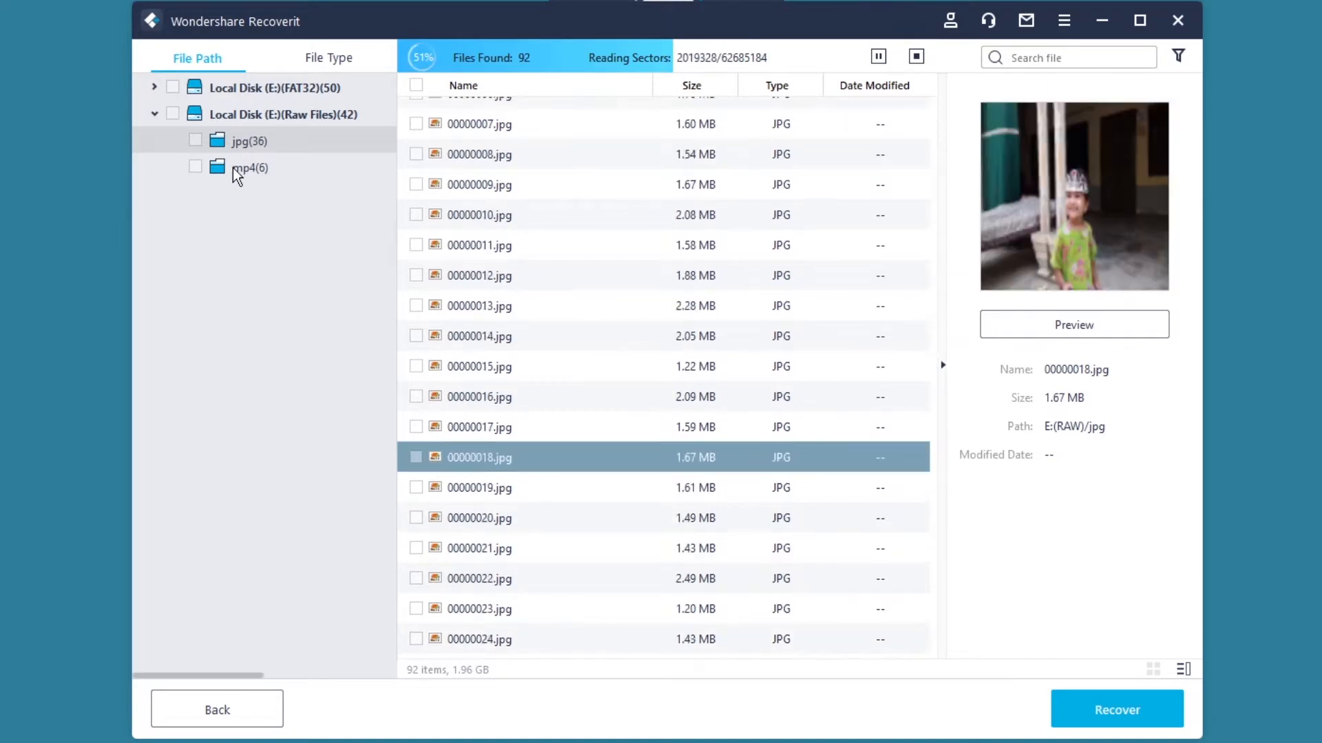
Preview videos 00000039.mp4 and 00000040.mp4 in the mp4 folder and view the top-level contents of the Raw Files and FAT32 groups
{"action": "left_click", "coordinate": [234, 170]}
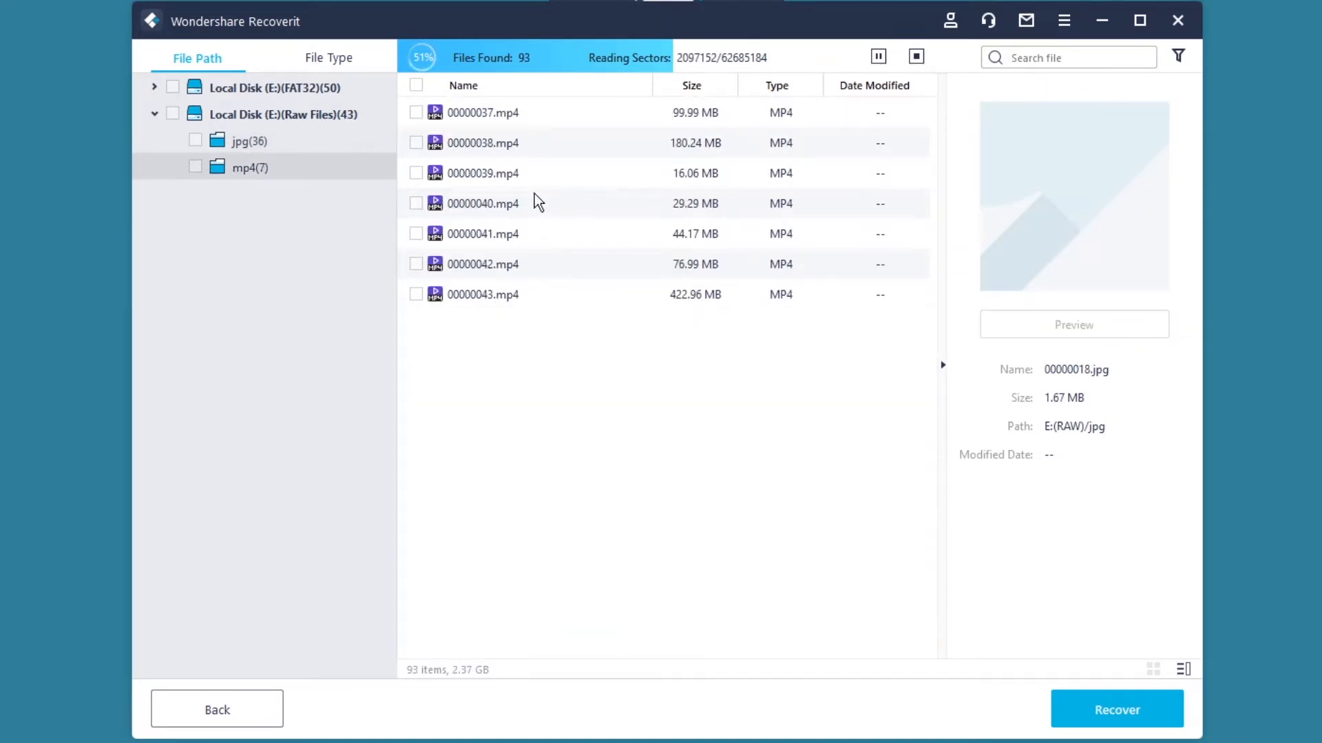
{"action": "left_click", "coordinate": [493, 177]}
{"action": "left_click", "coordinate": [490, 209]}
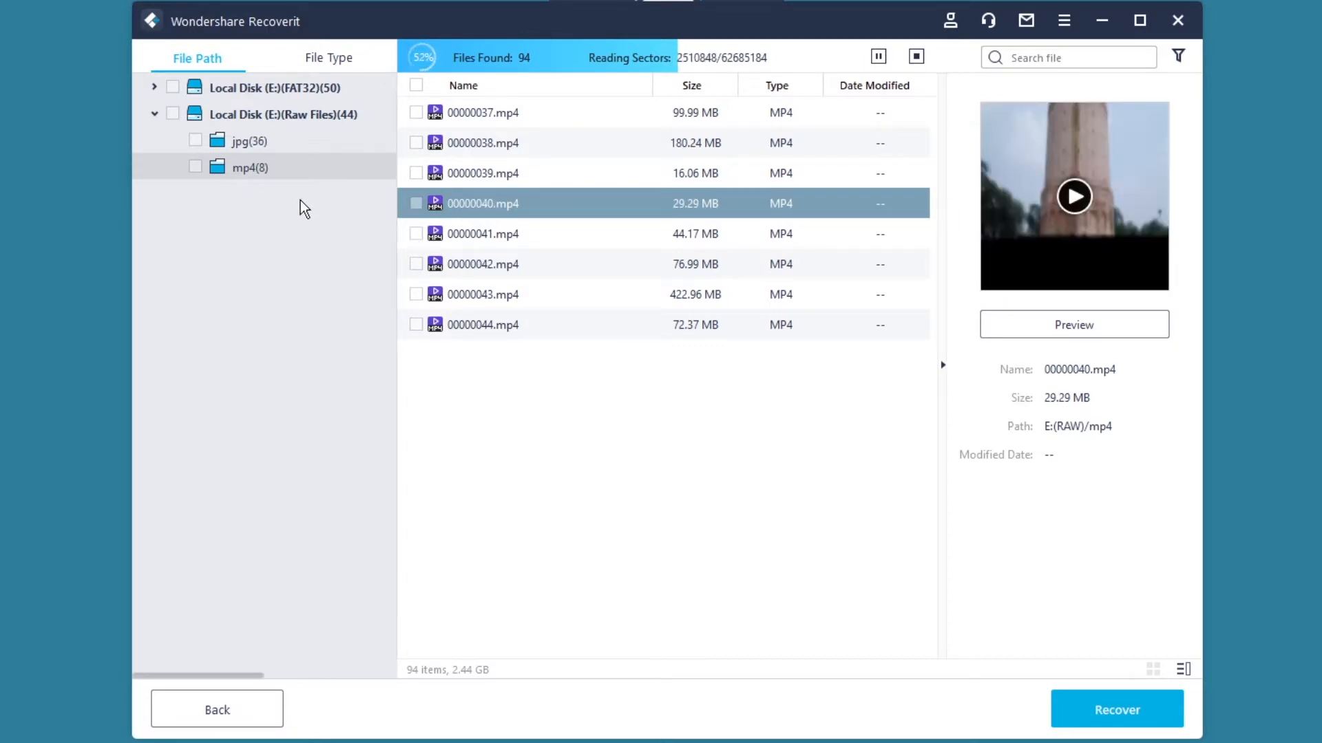
{"action": "left_click", "coordinate": [164, 118]}
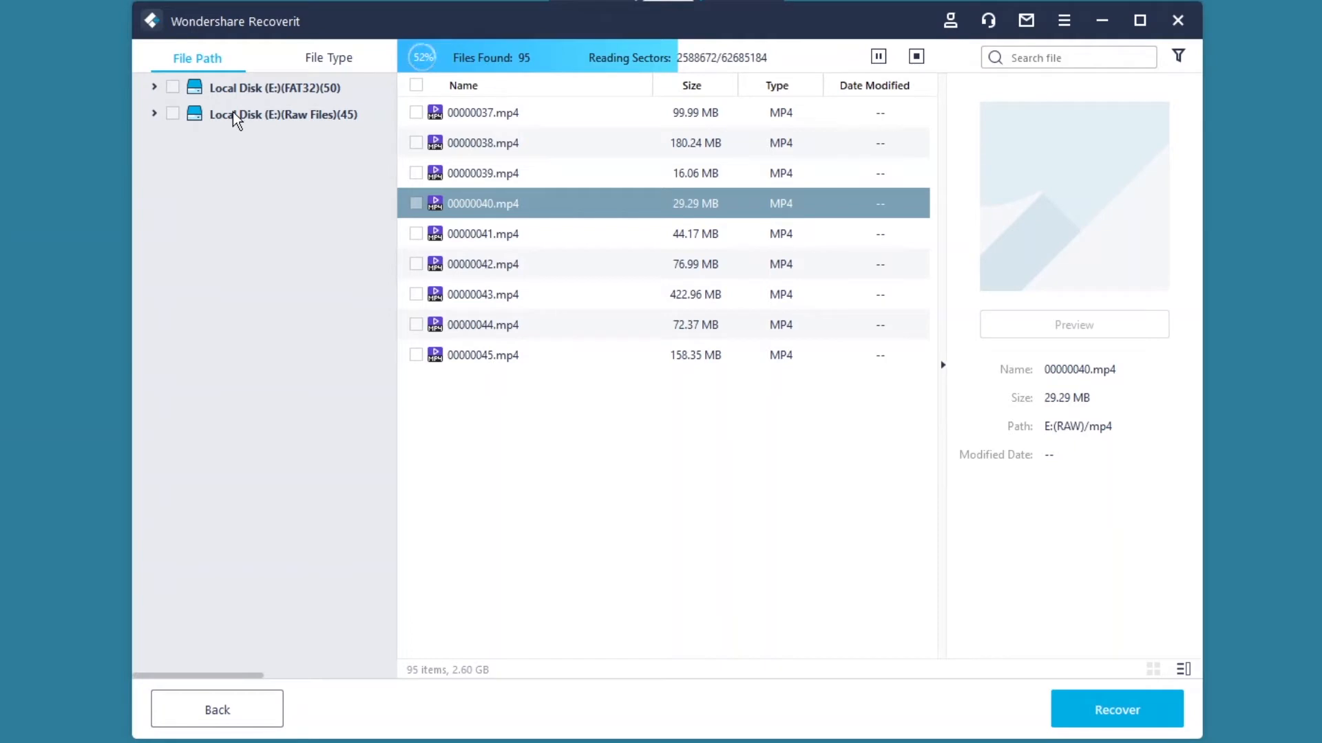
{"action": "left_click", "coordinate": [252, 118]}
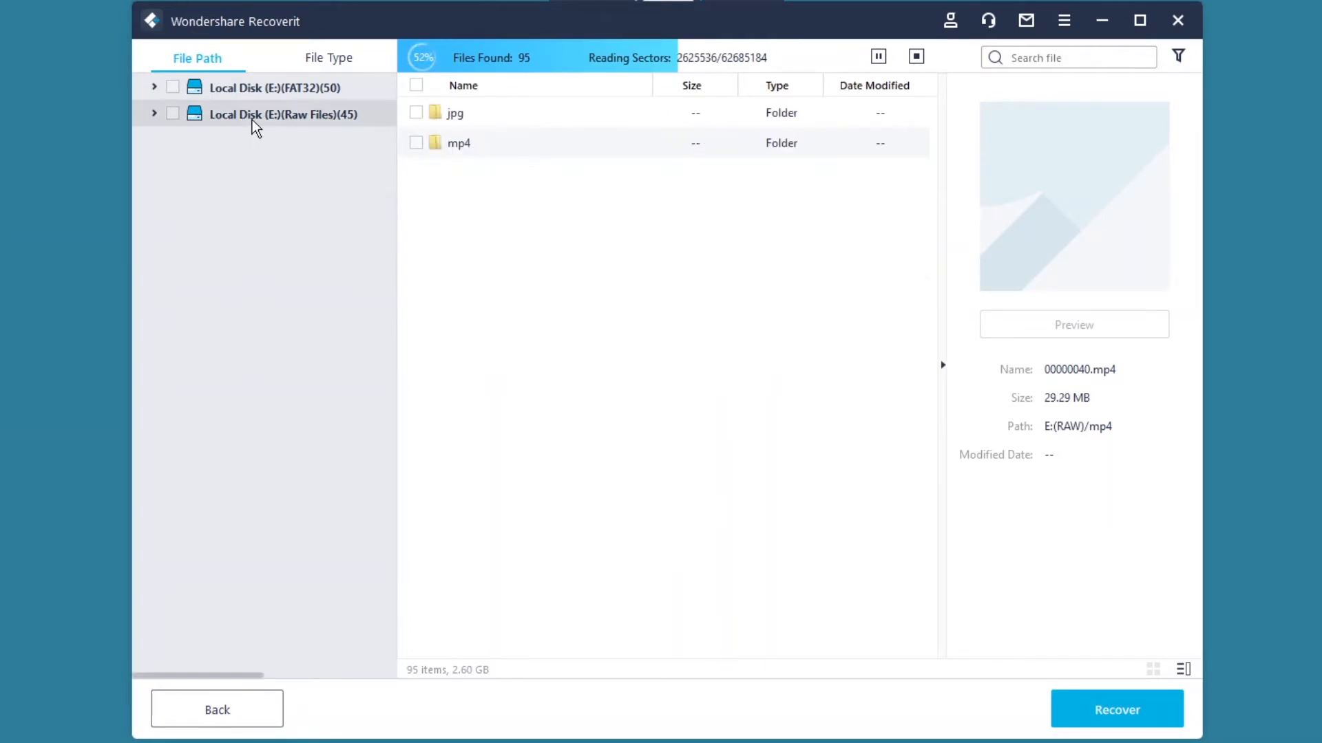
{"action": "left_click", "coordinate": [260, 89]}
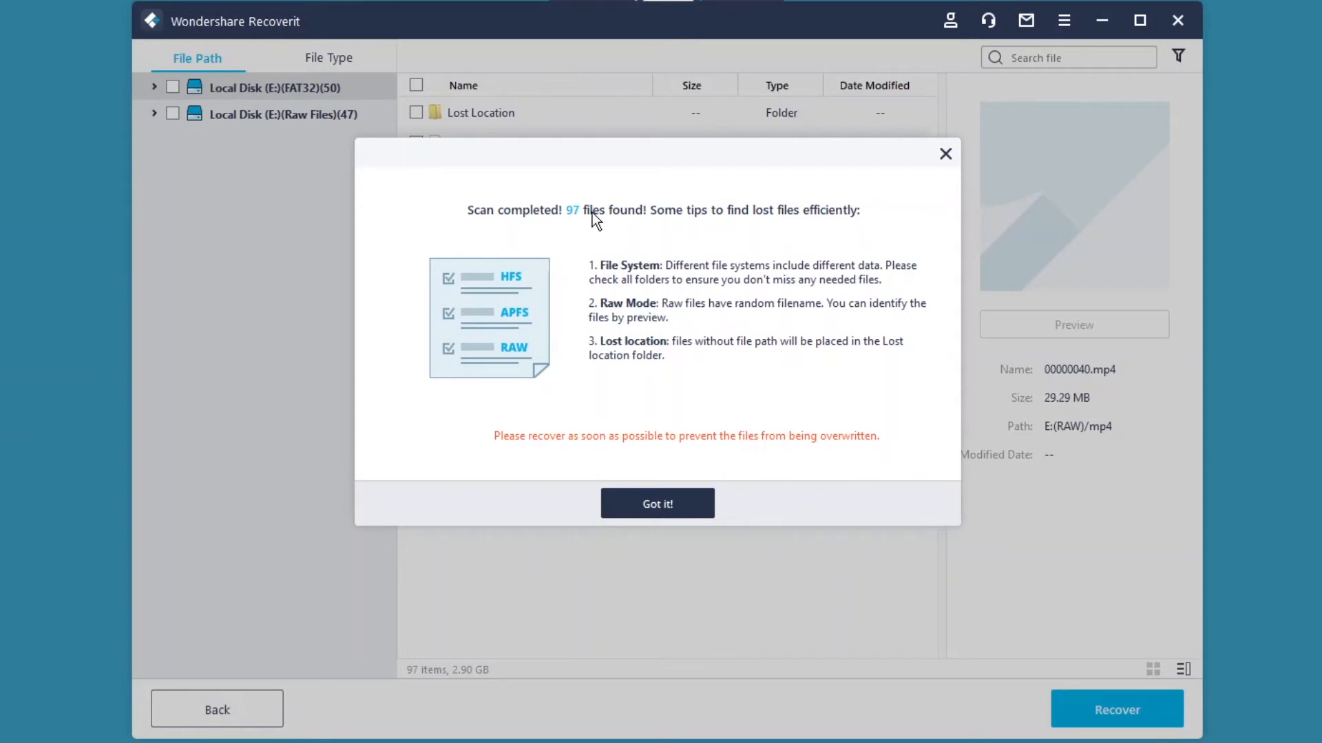
Mark all found files in the FAT32 and Raw Files groups of drive E: and recover them to Local Disk (C:)
{"action": "left_click", "coordinate": [657, 504]}
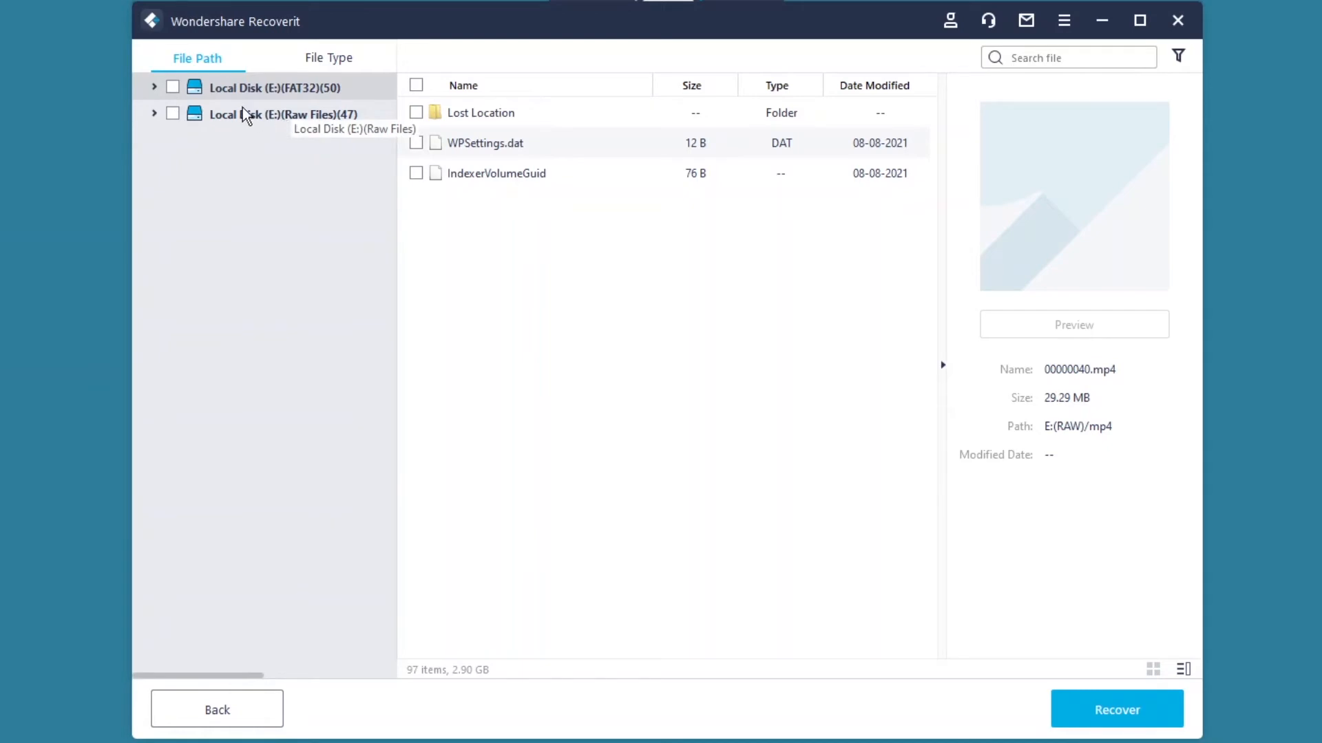
{"action": "left_click", "coordinate": [173, 87]}
{"action": "left_click", "coordinate": [173, 115]}
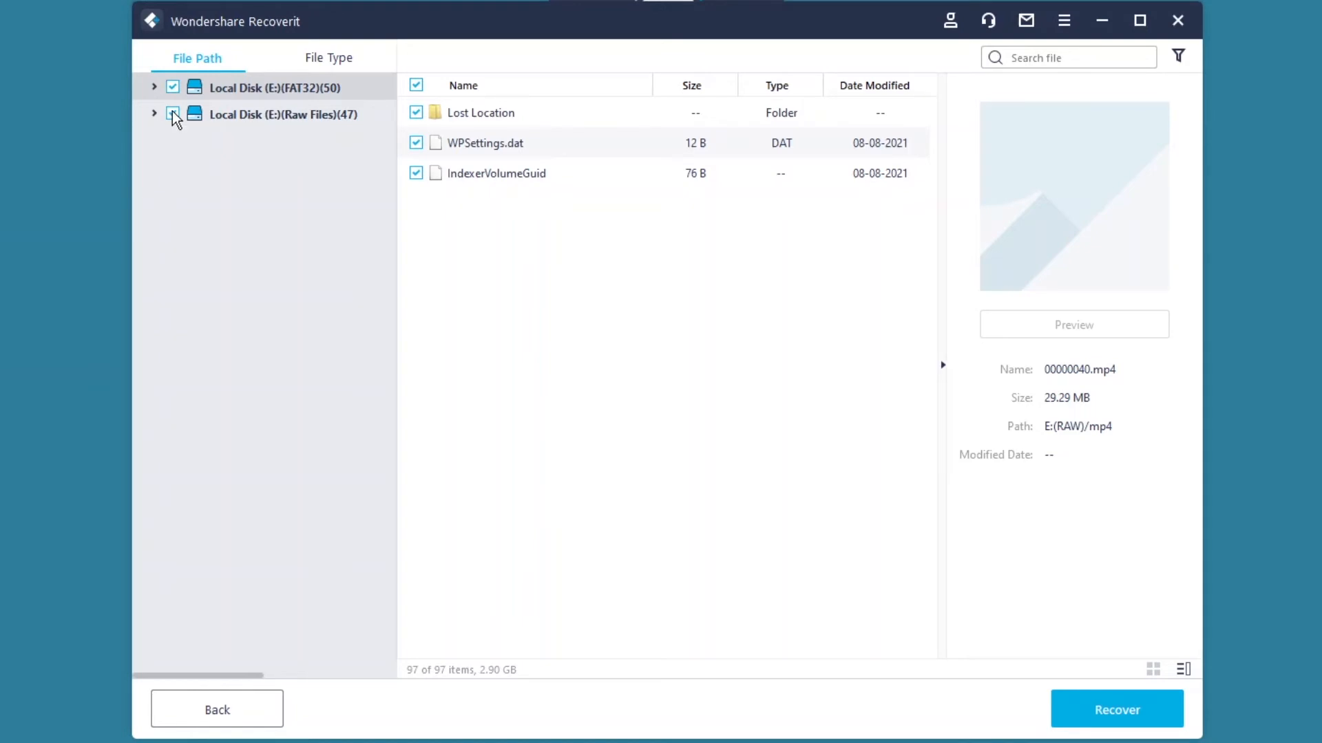
{"action": "left_click", "coordinate": [1122, 716]}
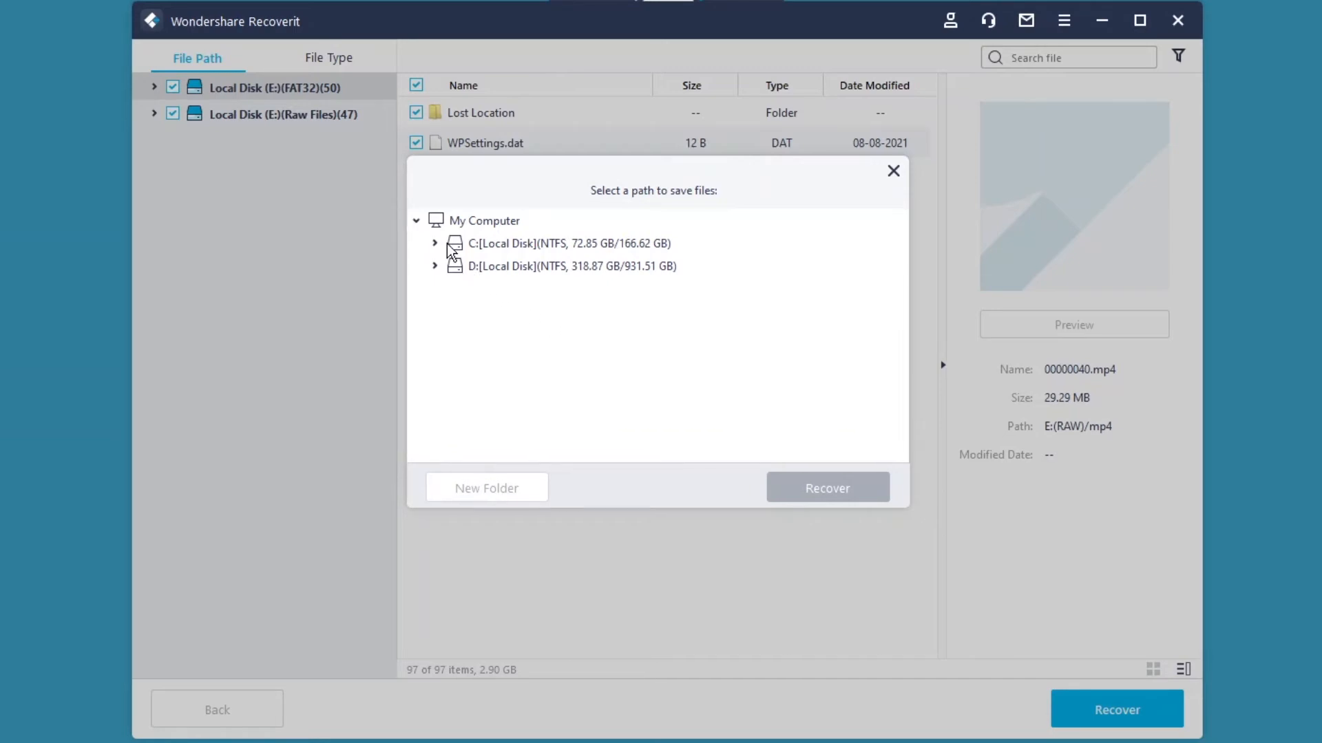
{"action": "left_click", "coordinate": [500, 244]}
{"action": "left_click", "coordinate": [824, 485]}
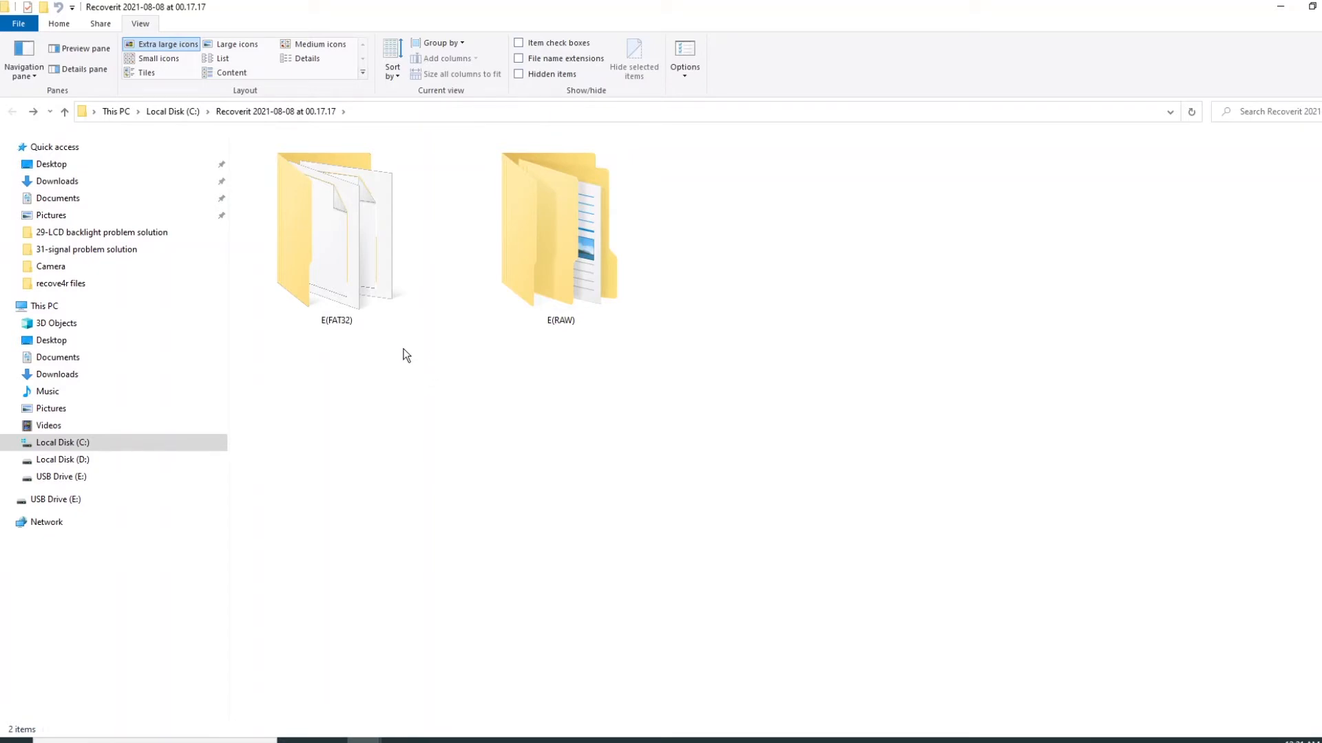
In File Explorer, open the recovered E(FAT32) Lost Location folder and check photos 20180707_062437 and 20181121_113340 in the image viewer
{"action": "left_click", "coordinate": [345, 247]}
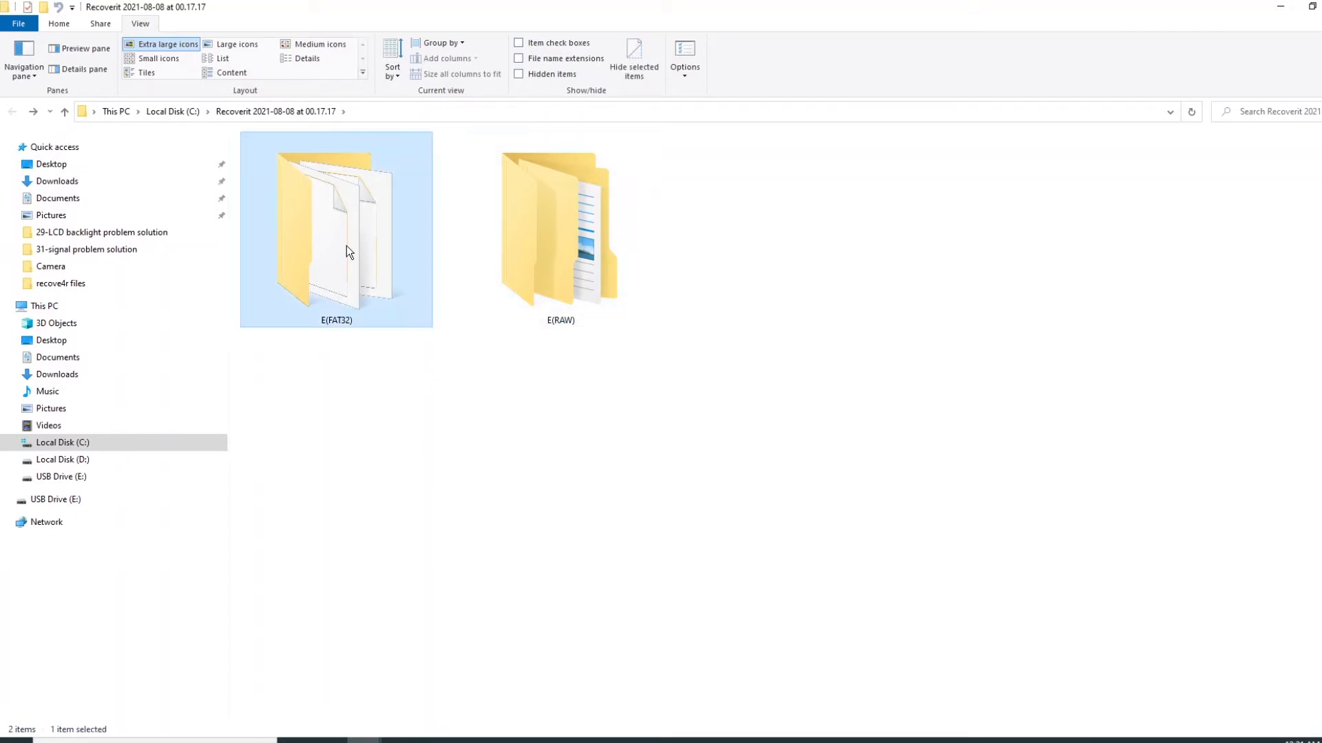
{"action": "double_click", "coordinate": [346, 246]}
{"action": "double_click", "coordinate": [341, 221]}
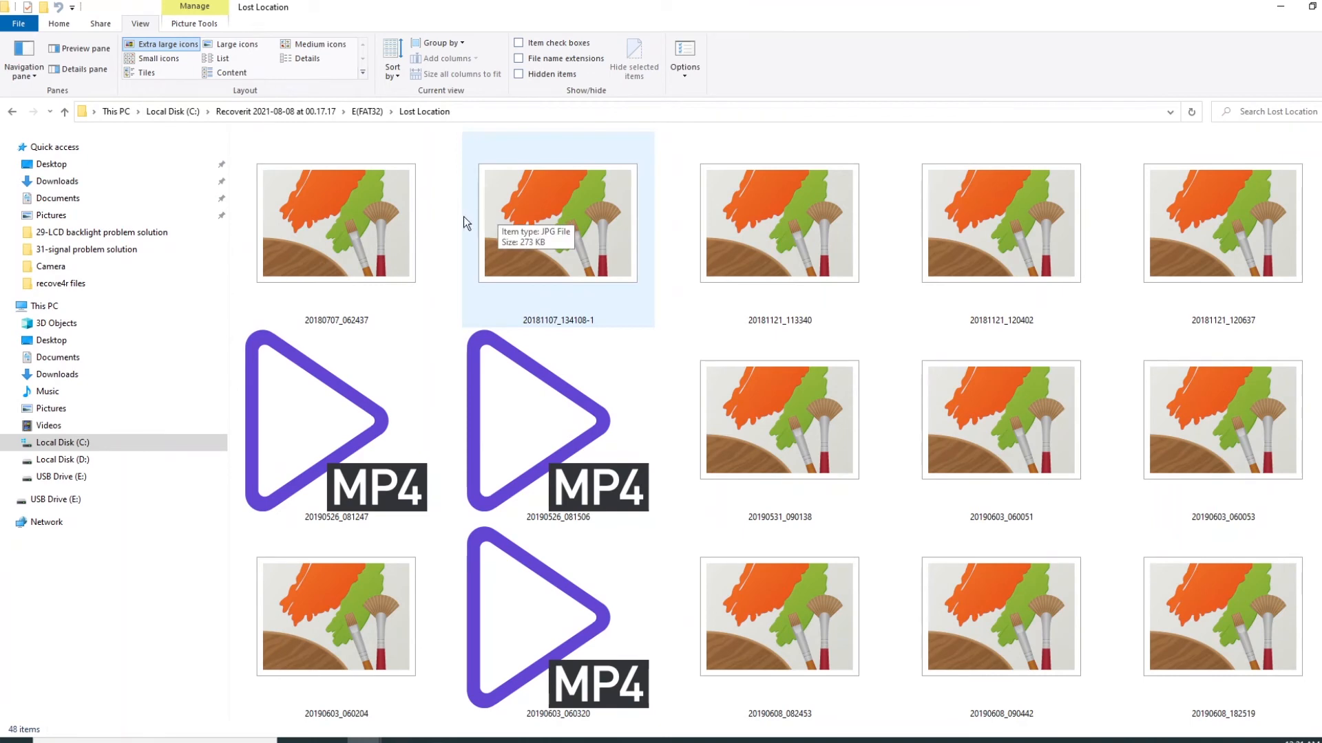
{"action": "double_click", "coordinate": [362, 216]}
{"action": "key", "text": "alt+F4"}
{"action": "double_click", "coordinate": [783, 229]}
{"action": "key", "text": "alt+F4"}
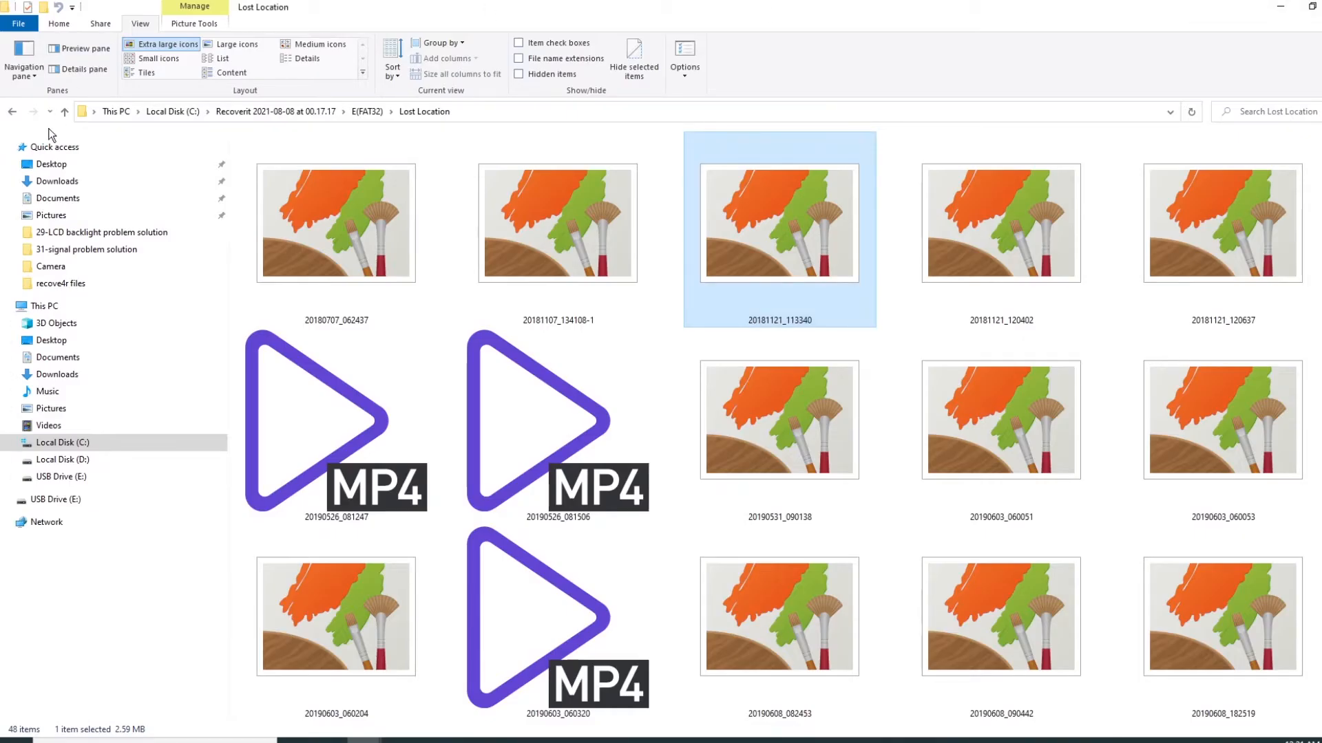
Check playback of the recovered video 20190526_081247 in PotPlayer and close the player
{"action": "left_click", "coordinate": [318, 435]}
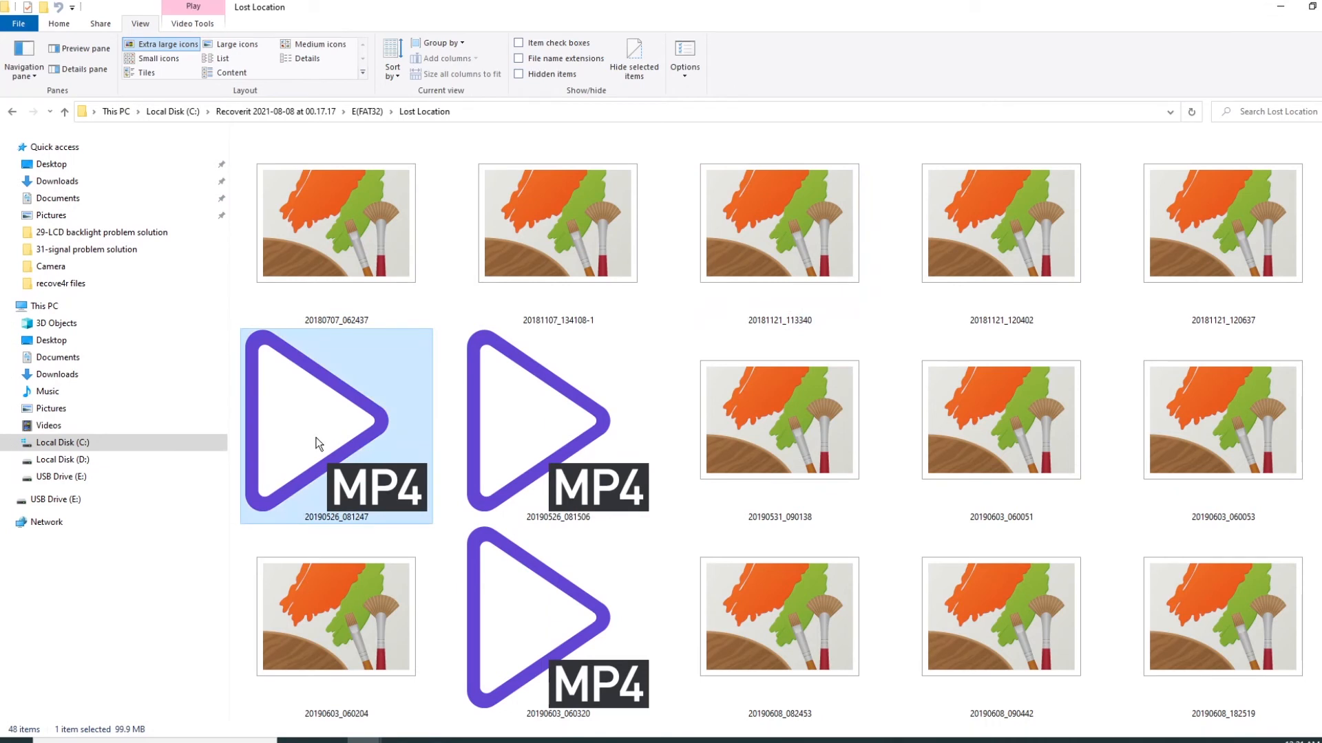
{"action": "double_click", "coordinate": [316, 440]}
{"action": "left_click", "coordinate": [329, 167]}
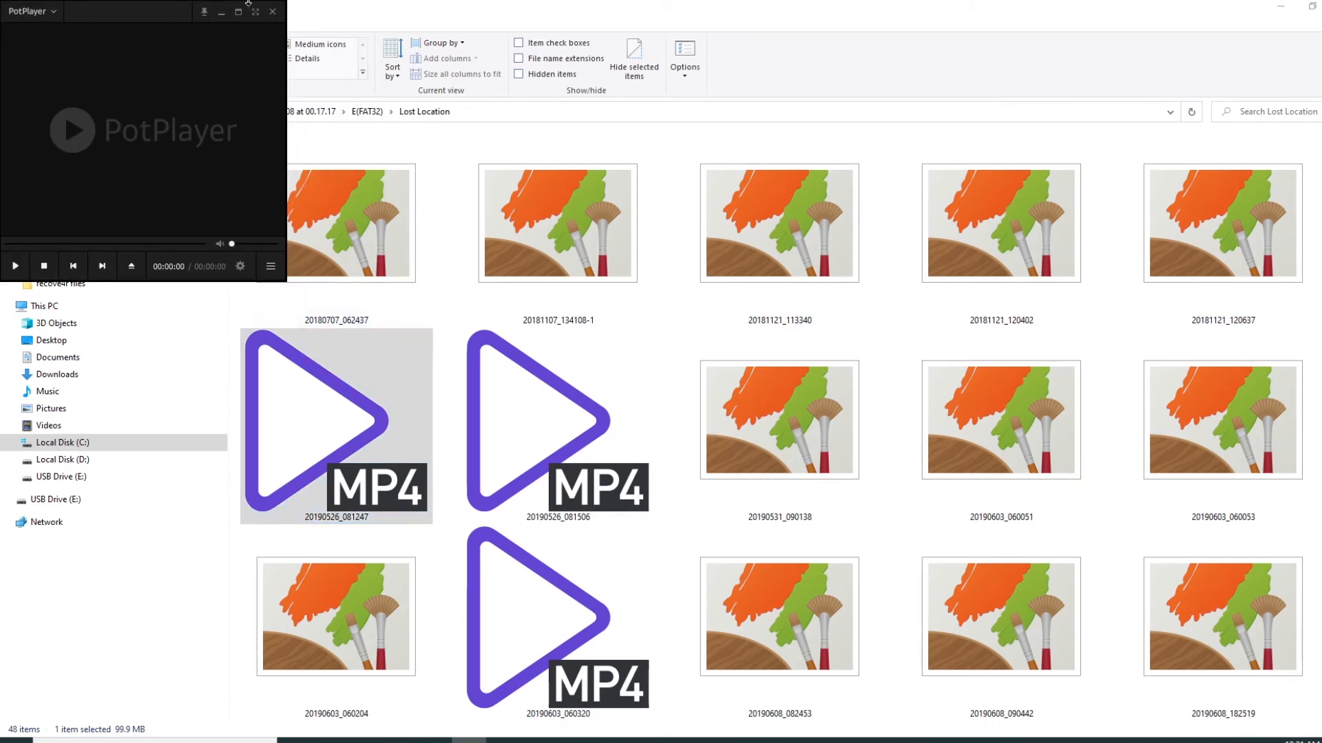
{"action": "left_click", "coordinate": [273, 11]}
Return to the main recovery folder and open the jpg subfolder inside E(RAW)
{"action": "left_click", "coordinate": [12, 111]}
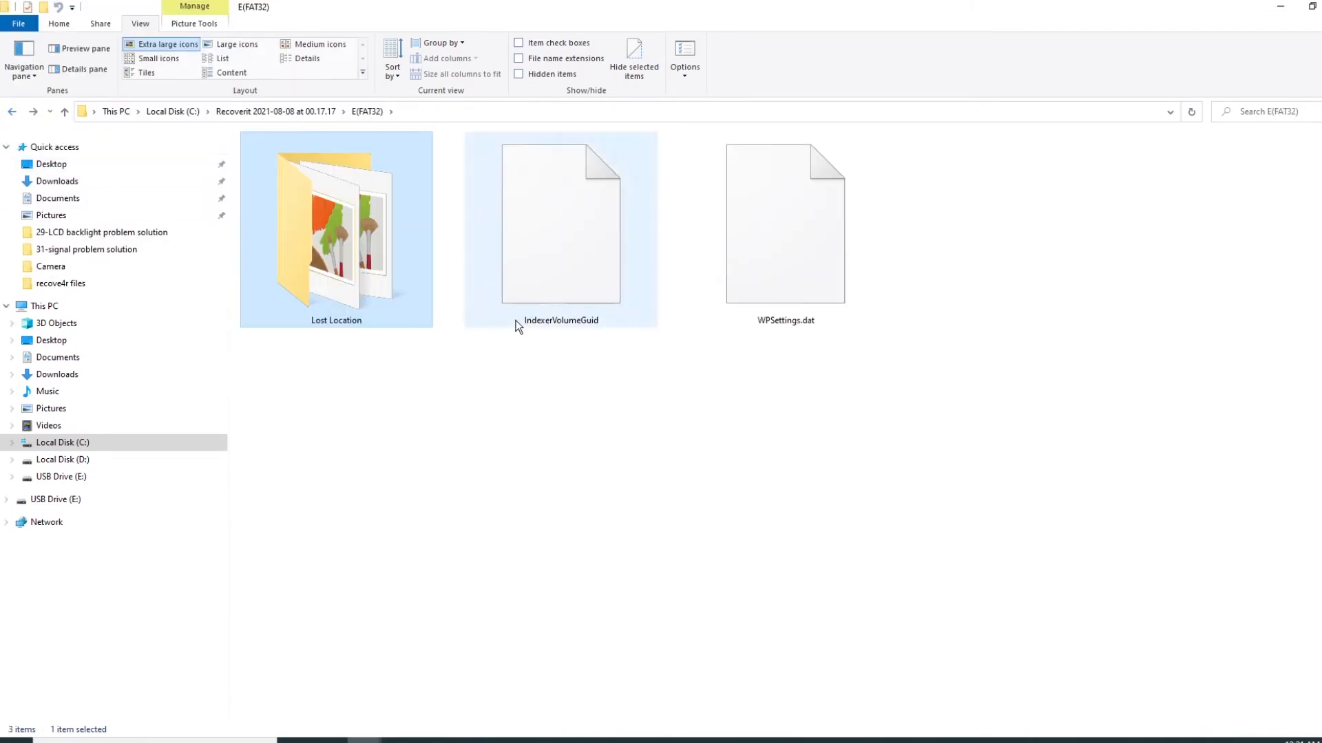
{"action": "left_click", "coordinate": [12, 110]}
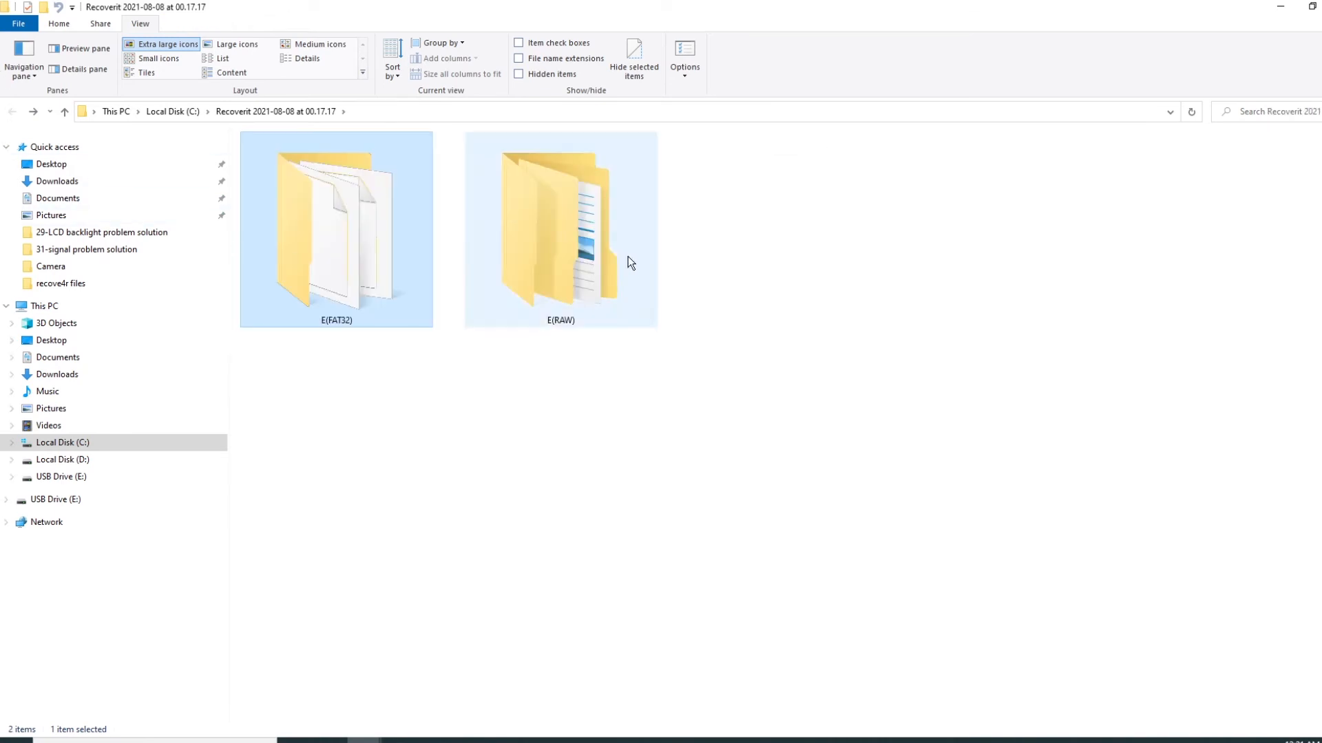
{"action": "double_click", "coordinate": [568, 242]}
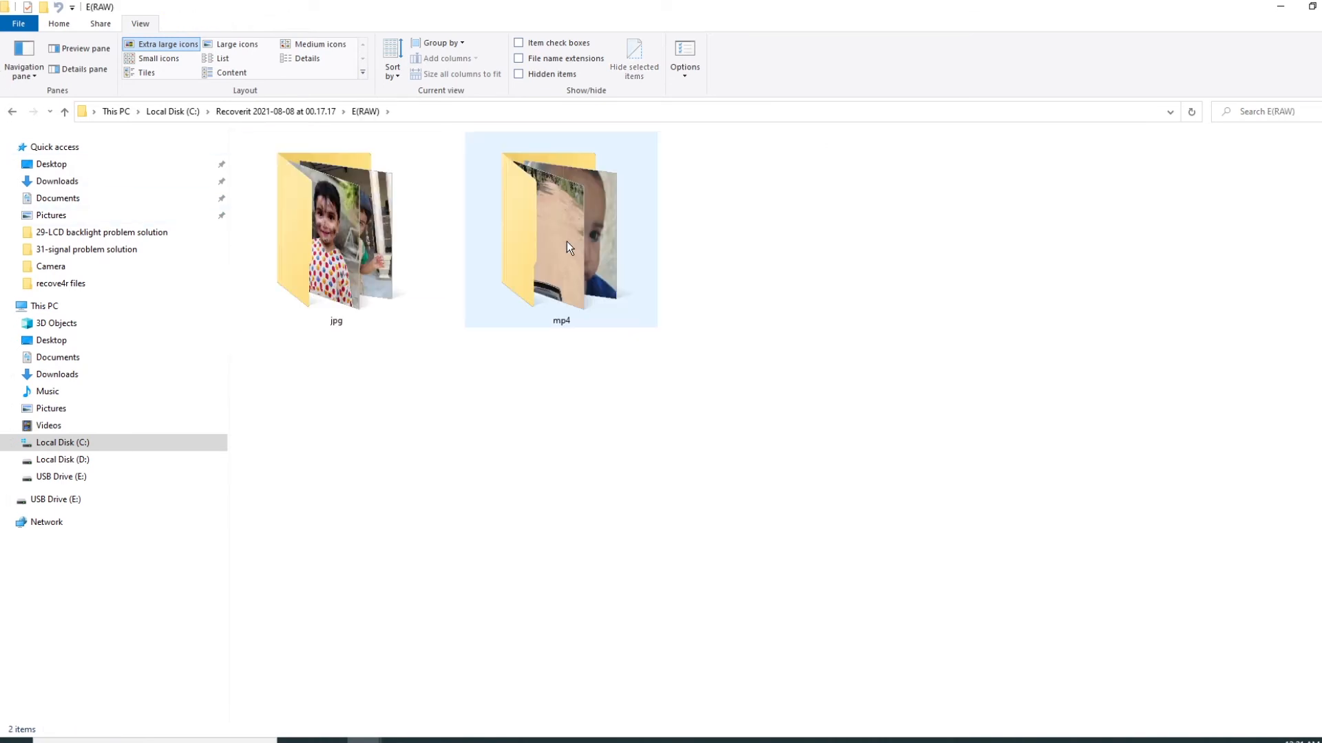
{"action": "double_click", "coordinate": [366, 247]}
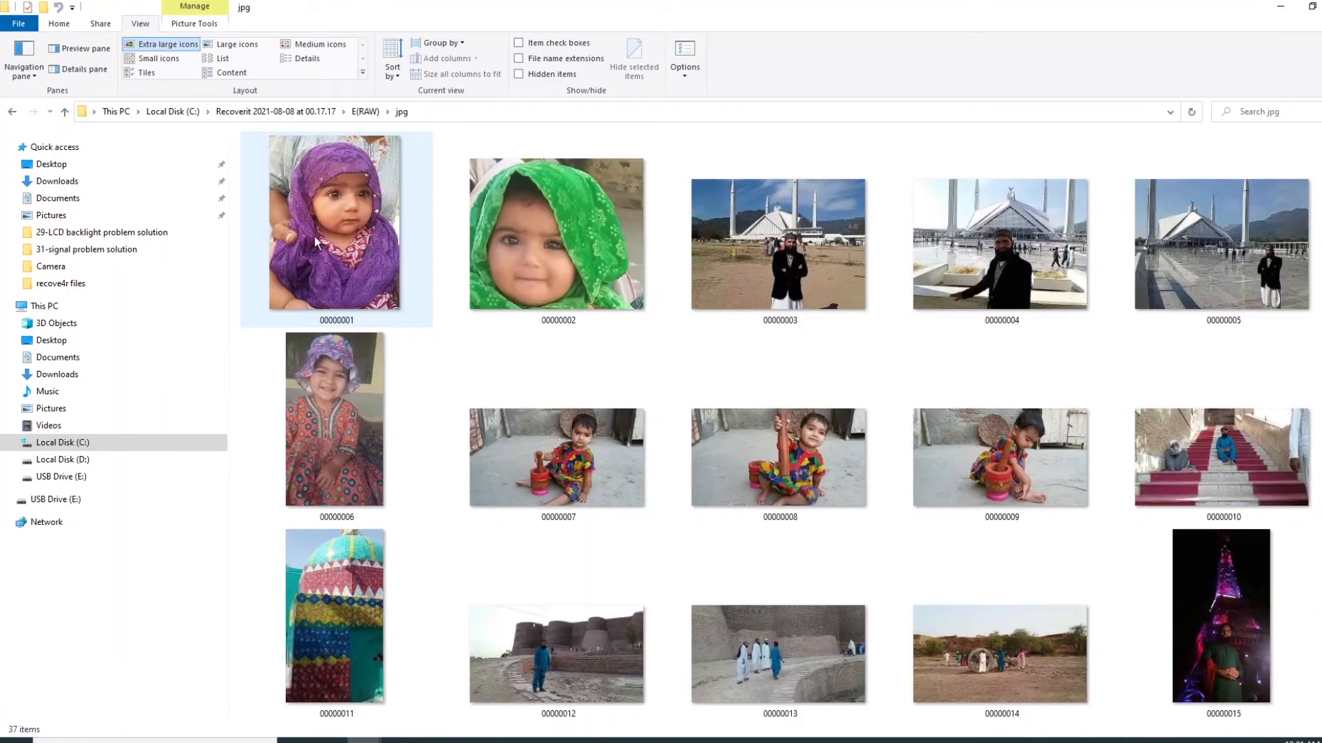
Look through the recovered photos in Windows Photo Viewer starting from 00000001, and enlarge photo 00000036 for inspection
{"action": "double_click", "coordinate": [329, 215]}
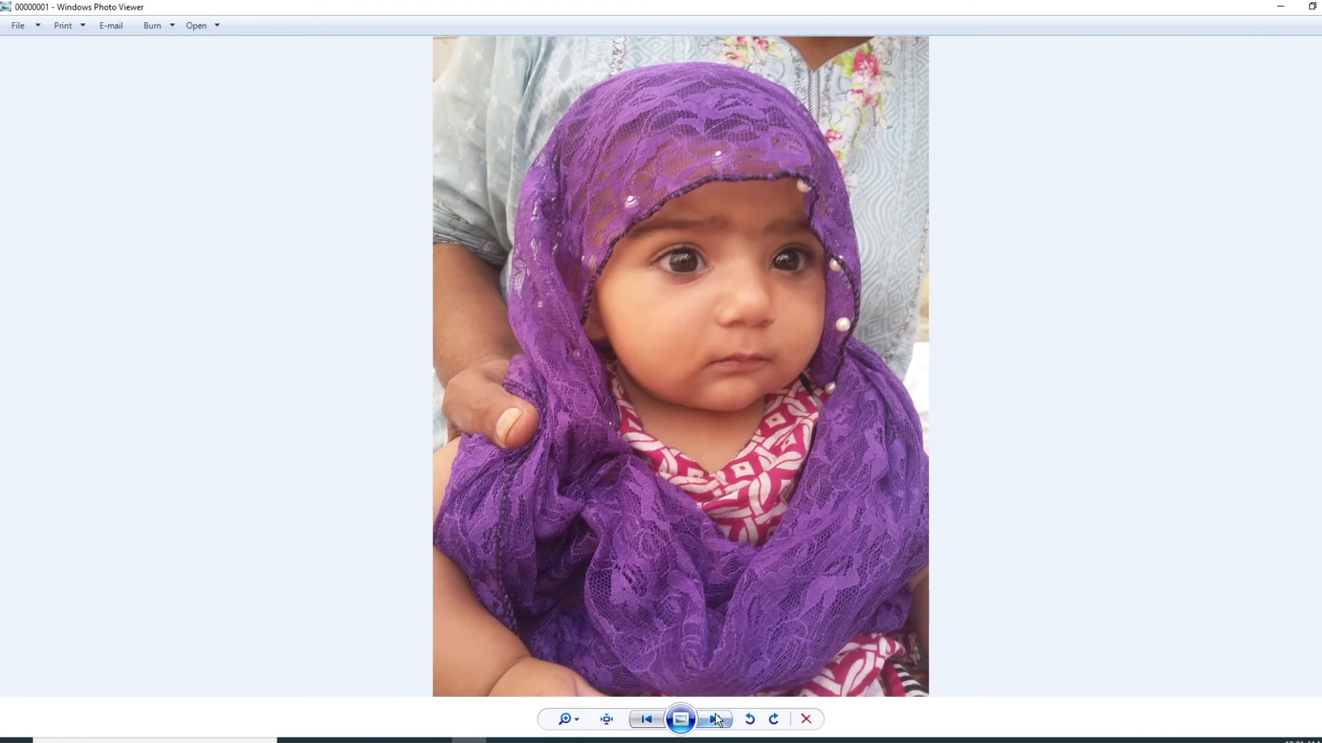
{"action": "left_click", "coordinate": [716, 721]}
{"action": "left_click", "coordinate": [715, 720]}
{"action": "left_click", "coordinate": [716, 720]}
{"action": "left_click", "coordinate": [716, 720]}
{"action": "left_click", "coordinate": [716, 720]}
{"action": "left_click", "coordinate": [716, 720]}
{"action": "left_click", "coordinate": [716, 720]}
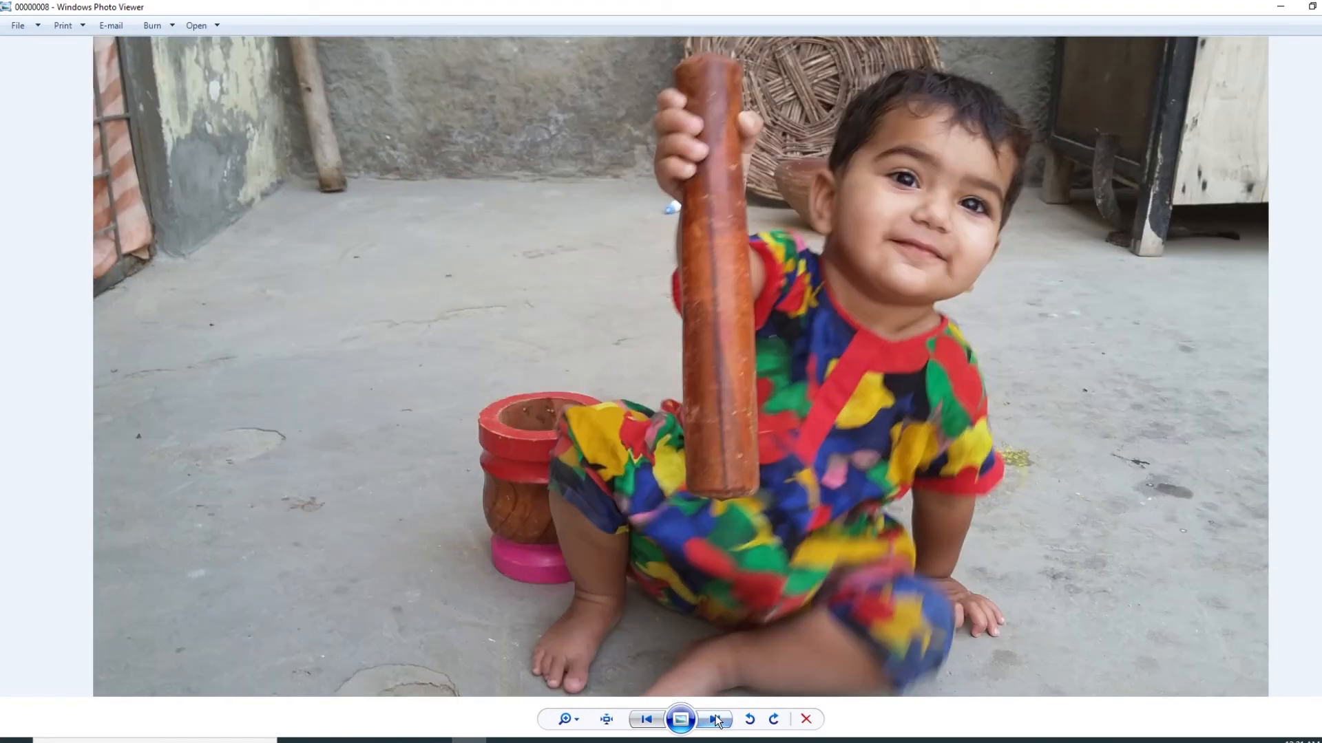
{"action": "left_click", "coordinate": [716, 720]}
{"action": "left_click", "coordinate": [716, 720]}
{"action": "left_click", "coordinate": [715, 720]}
{"action": "left_click", "coordinate": [716, 720]}
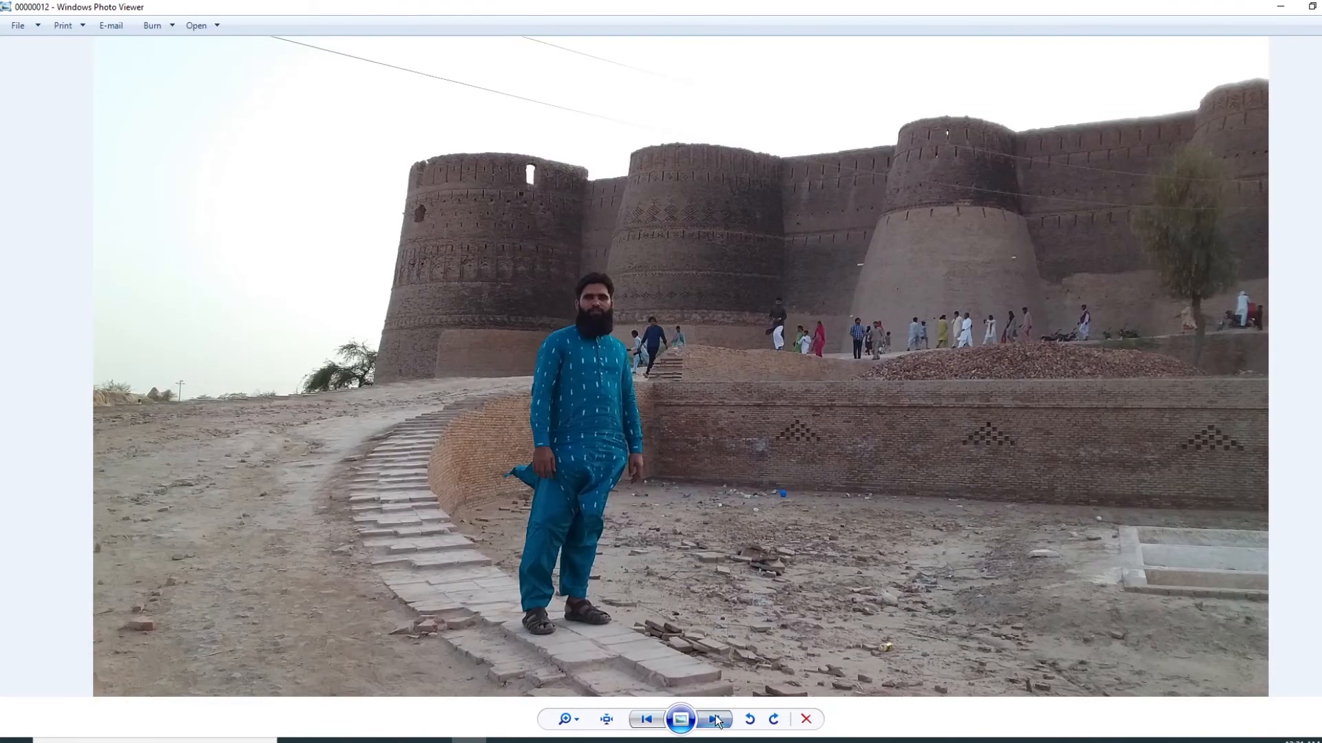
{"action": "left_click", "coordinate": [716, 720]}
{"action": "left_click", "coordinate": [716, 720]}
{"action": "left_click", "coordinate": [716, 720]}
{"action": "left_click", "coordinate": [716, 720]}
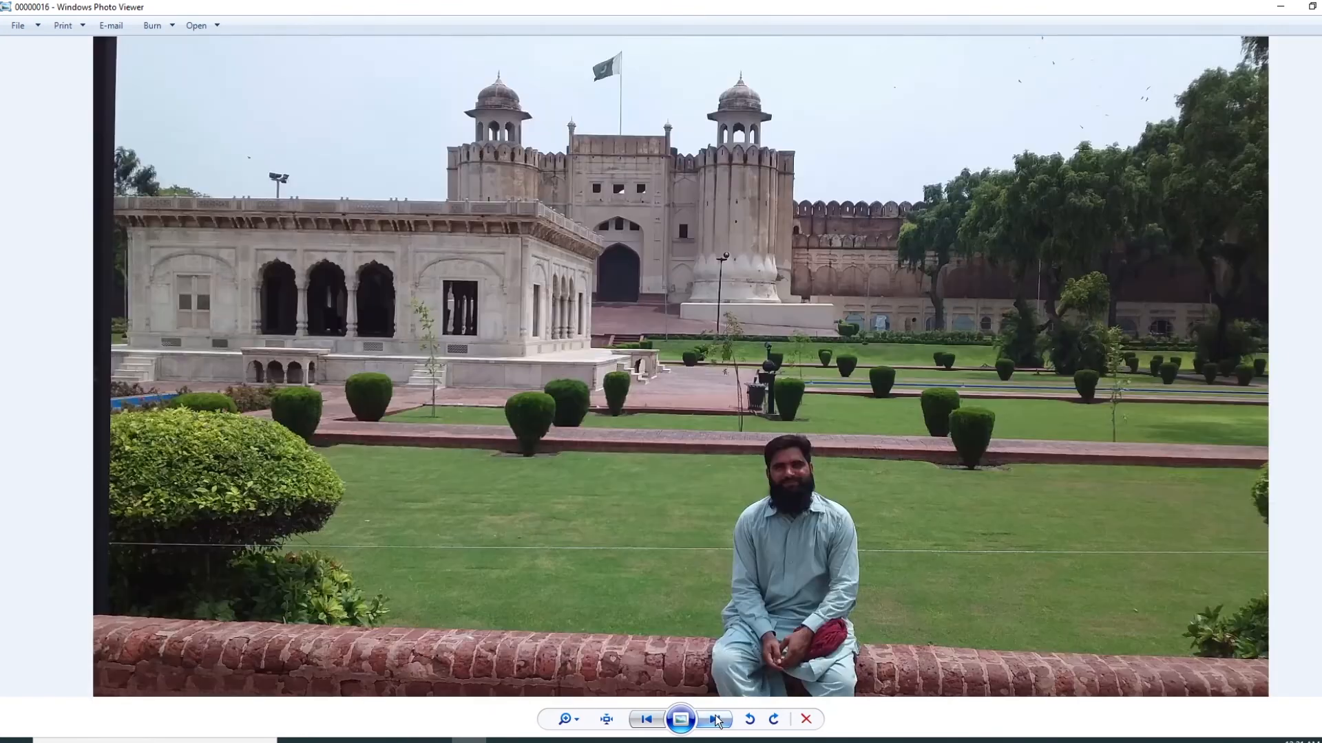
{"action": "left_click", "coordinate": [716, 720]}
{"action": "left_click", "coordinate": [716, 721]}
{"action": "left_click", "coordinate": [716, 720]}
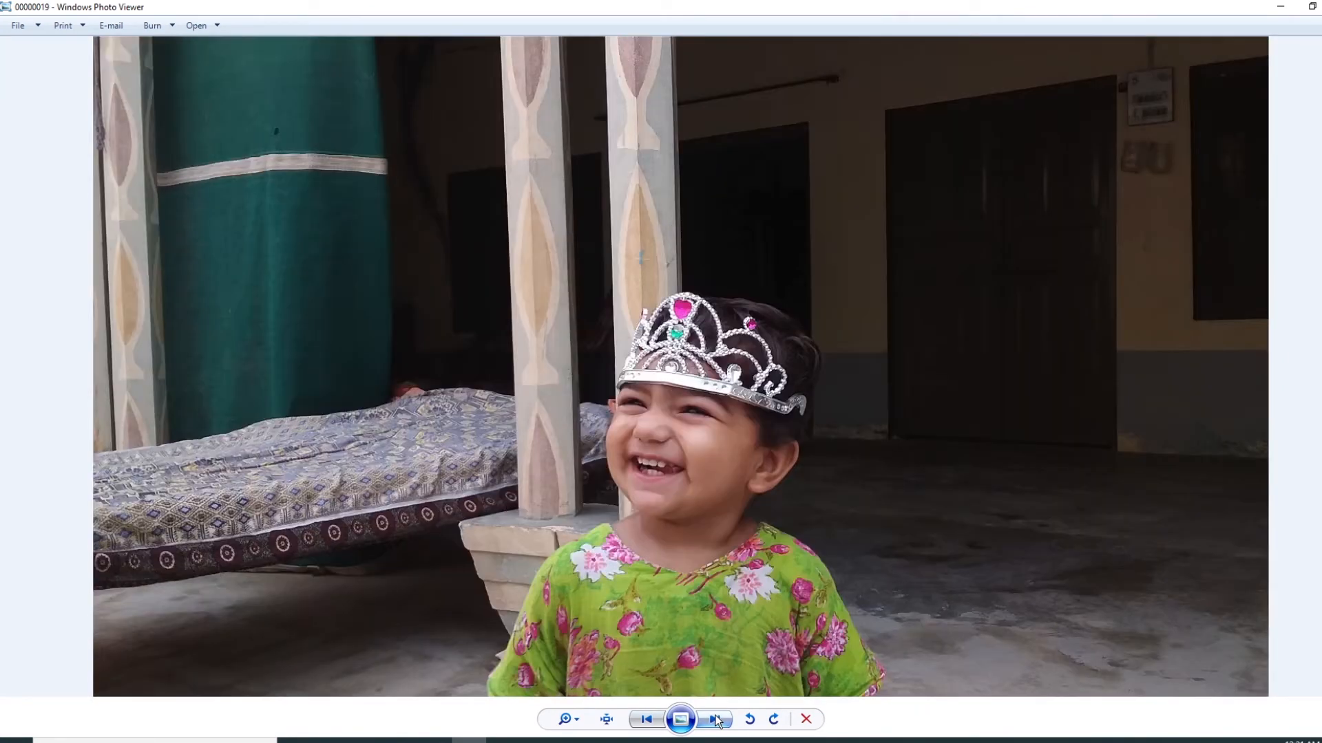
{"action": "left_click", "coordinate": [716, 720]}
{"action": "left_click", "coordinate": [716, 720]}
{"action": "left_click", "coordinate": [716, 720]}
{"action": "left_click", "coordinate": [716, 720]}
{"action": "left_click", "coordinate": [716, 720]}
{"action": "left_click", "coordinate": [716, 720]}
{"action": "left_click", "coordinate": [716, 720]}
{"action": "left_click", "coordinate": [716, 720]}
{"action": "left_click", "coordinate": [716, 720]}
{"action": "left_click", "coordinate": [716, 720]}
{"action": "left_click", "coordinate": [716, 720]}
{"action": "left_click", "coordinate": [716, 720]}
{"action": "left_click", "coordinate": [716, 720]}
{"action": "left_click", "coordinate": [716, 720]}
{"action": "left_click", "coordinate": [645, 723]}
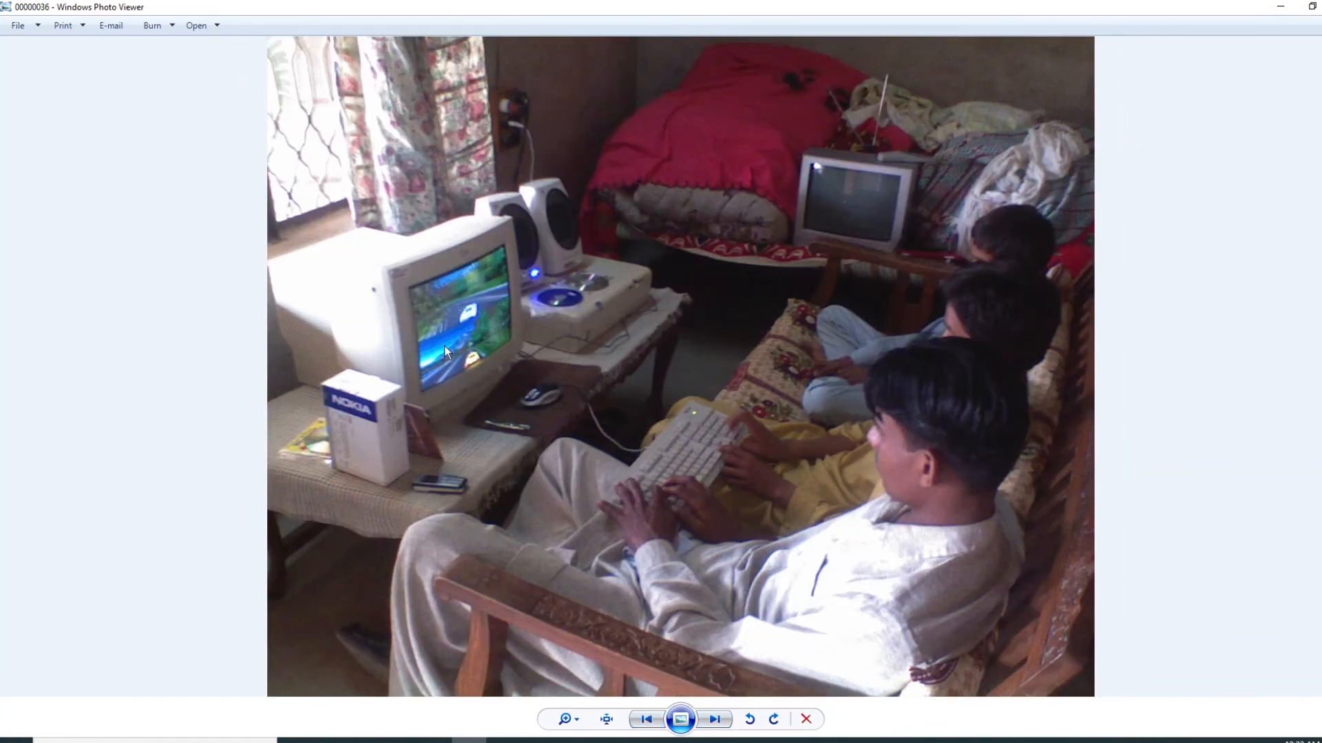
{"action": "scroll", "coordinate": [395, 311], "scroll_direction": "up", "scroll_amount": 2}
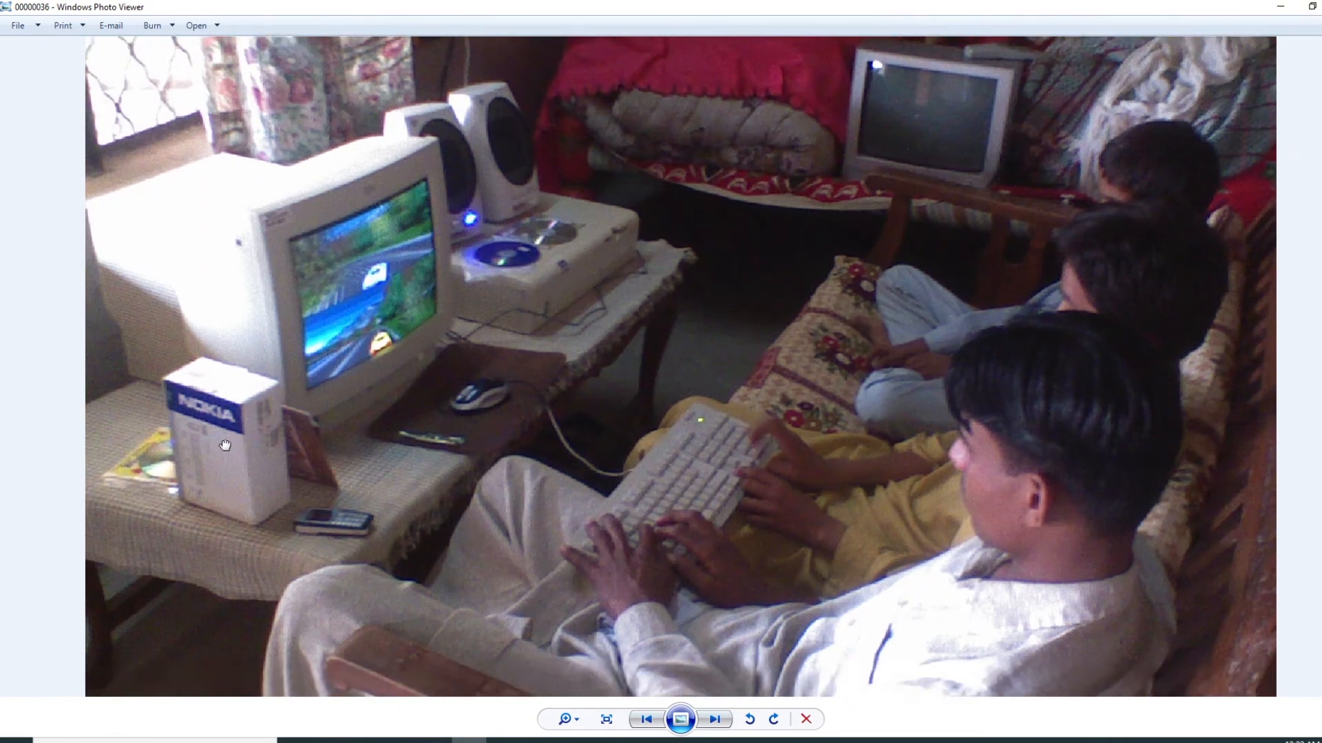
Finish inspecting enlarged photo 00000036, close the photo viewer, and check that file's properties in the jpg folder
{"action": "left_click_drag", "start_coordinate": [767, 454], "coordinate": [763, 515]}
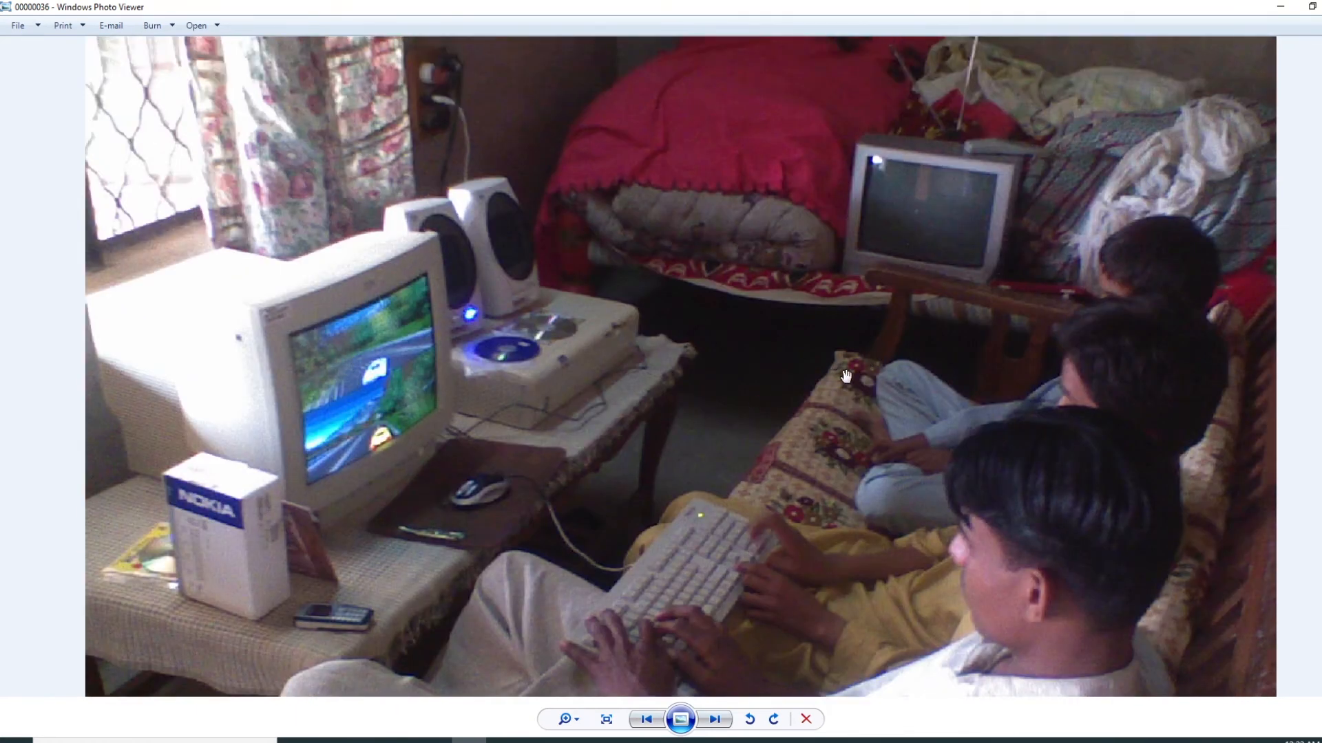
{"action": "left_click", "coordinate": [1321, 6]}
{"action": "scroll", "coordinate": [828, 413], "scroll_direction": "down", "scroll_amount": 6}
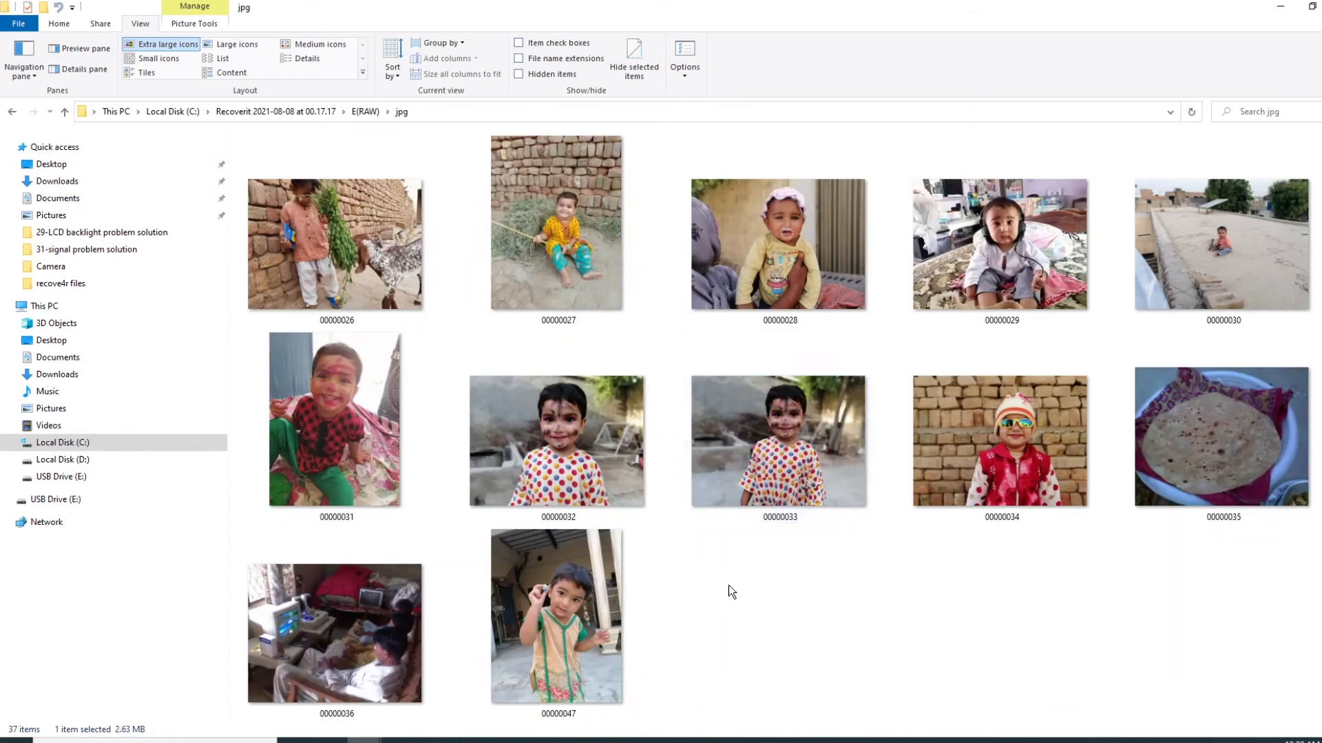
{"action": "right_click", "coordinate": [347, 643]}
{"action": "left_click", "coordinate": [372, 639]}
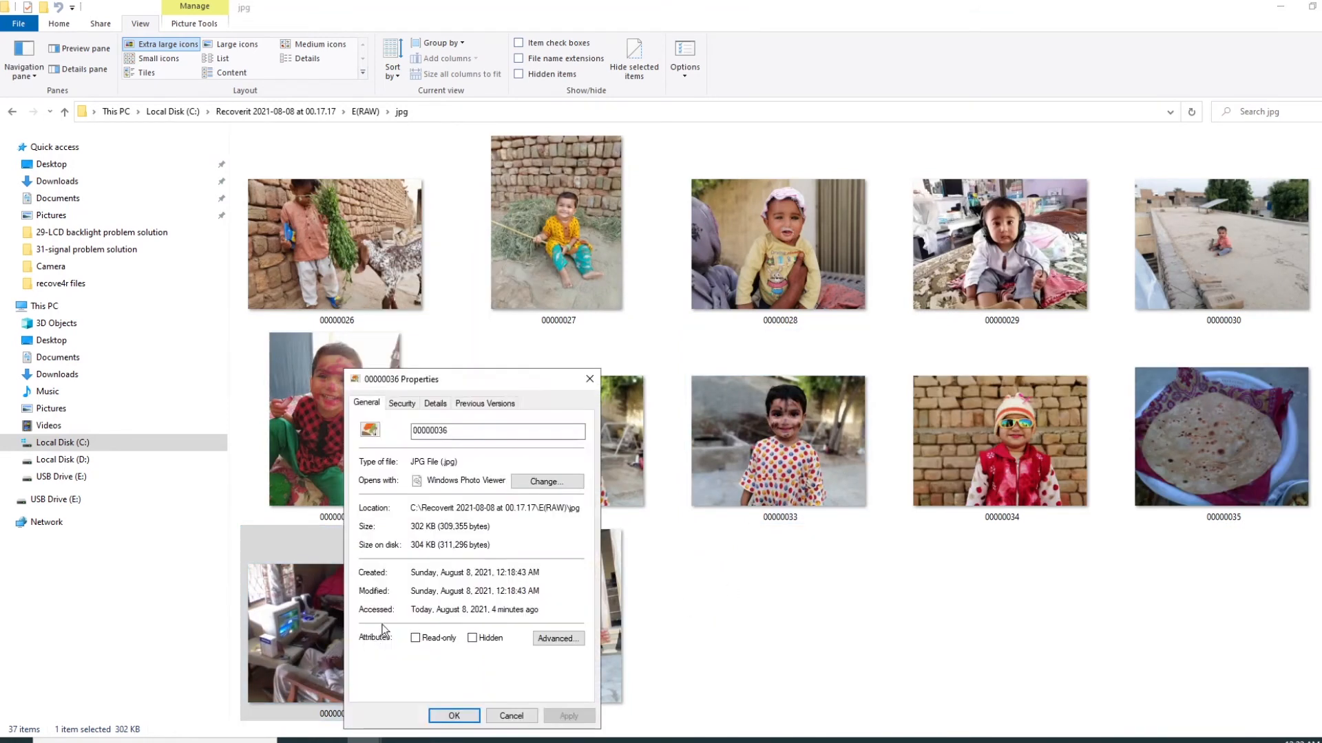
{"action": "left_click", "coordinate": [515, 717]}
Open the mp4 subfolder of E(RAW) and check playback of video 00000037 in PotPlayer, seeking forward
{"action": "left_click", "coordinate": [11, 112]}
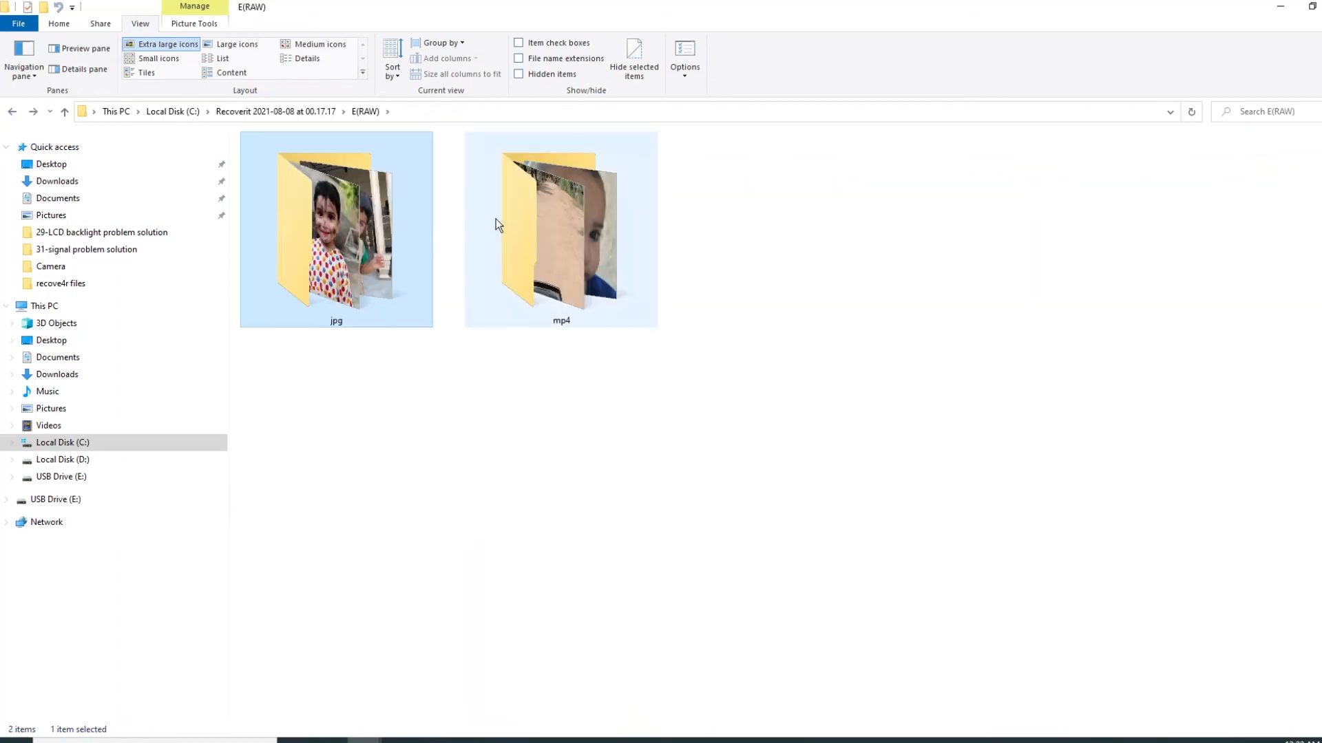
{"action": "double_click", "coordinate": [546, 213]}
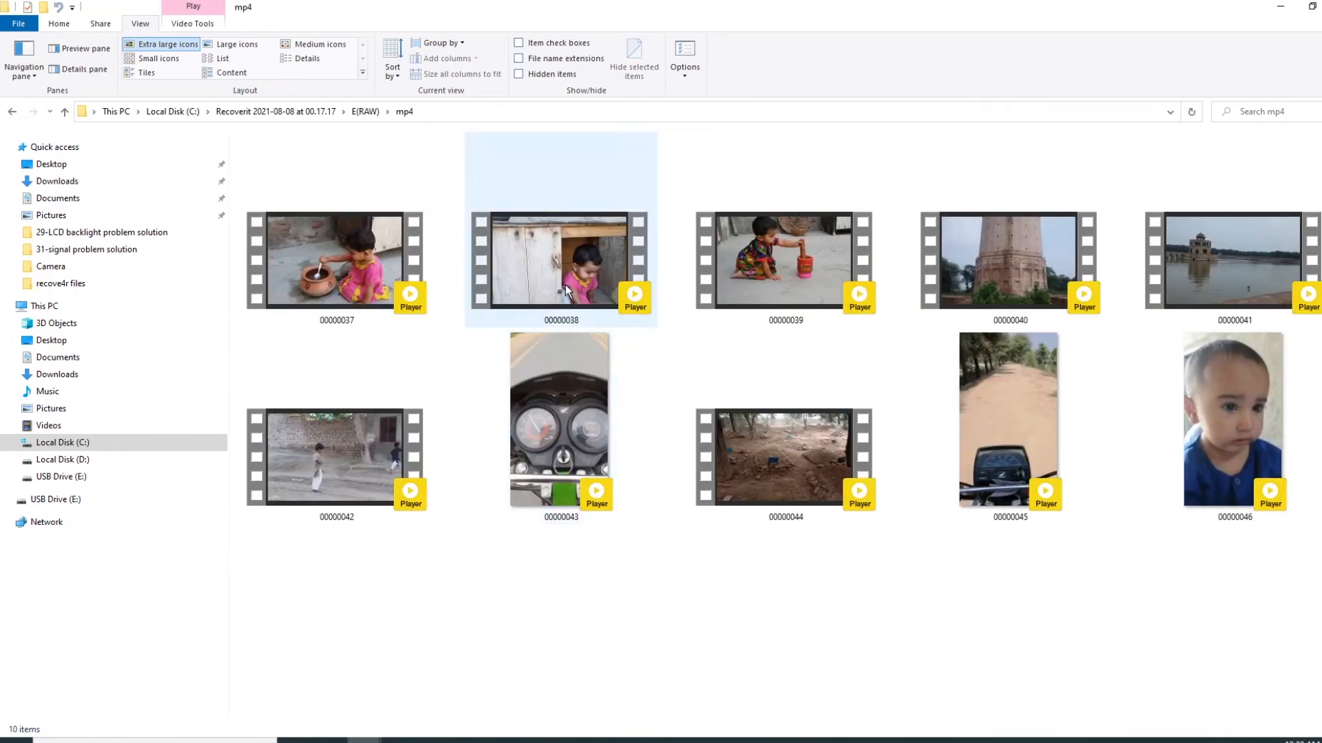
{"action": "left_click", "coordinate": [385, 277]}
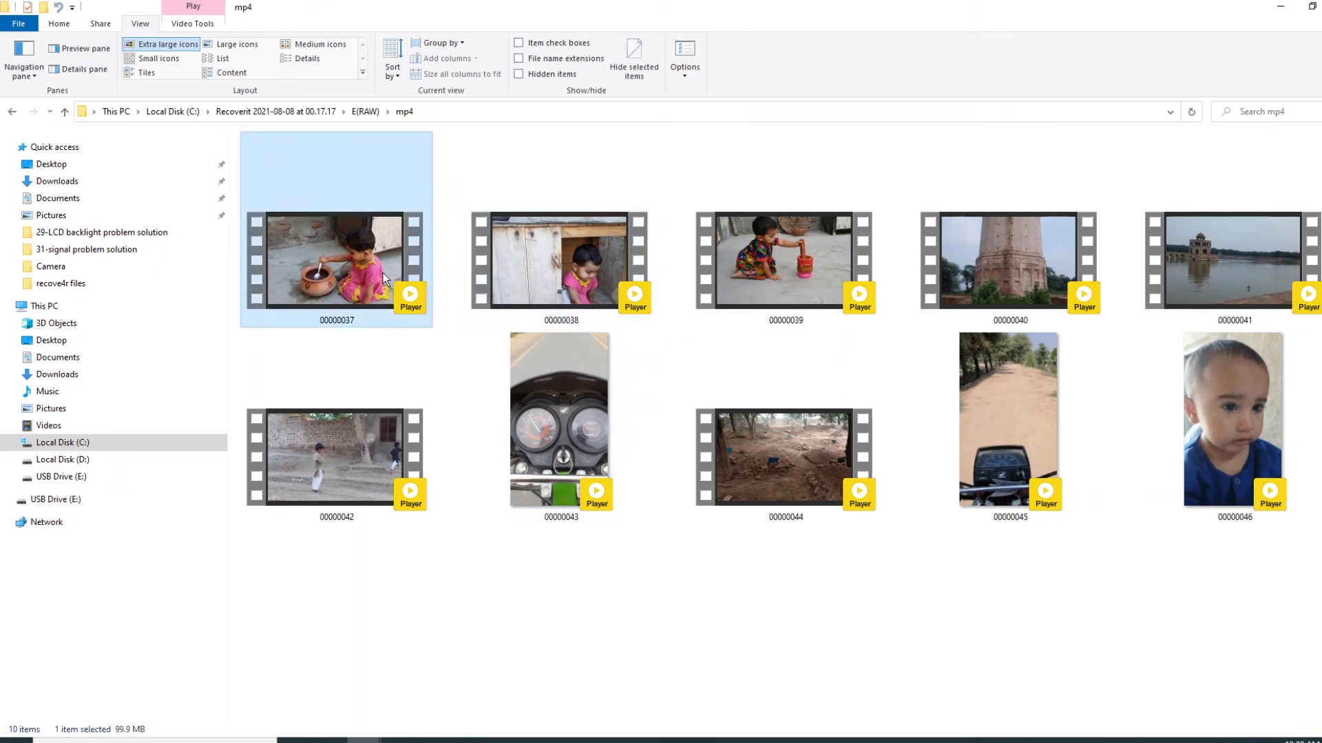
{"action": "double_click", "coordinate": [383, 273]}
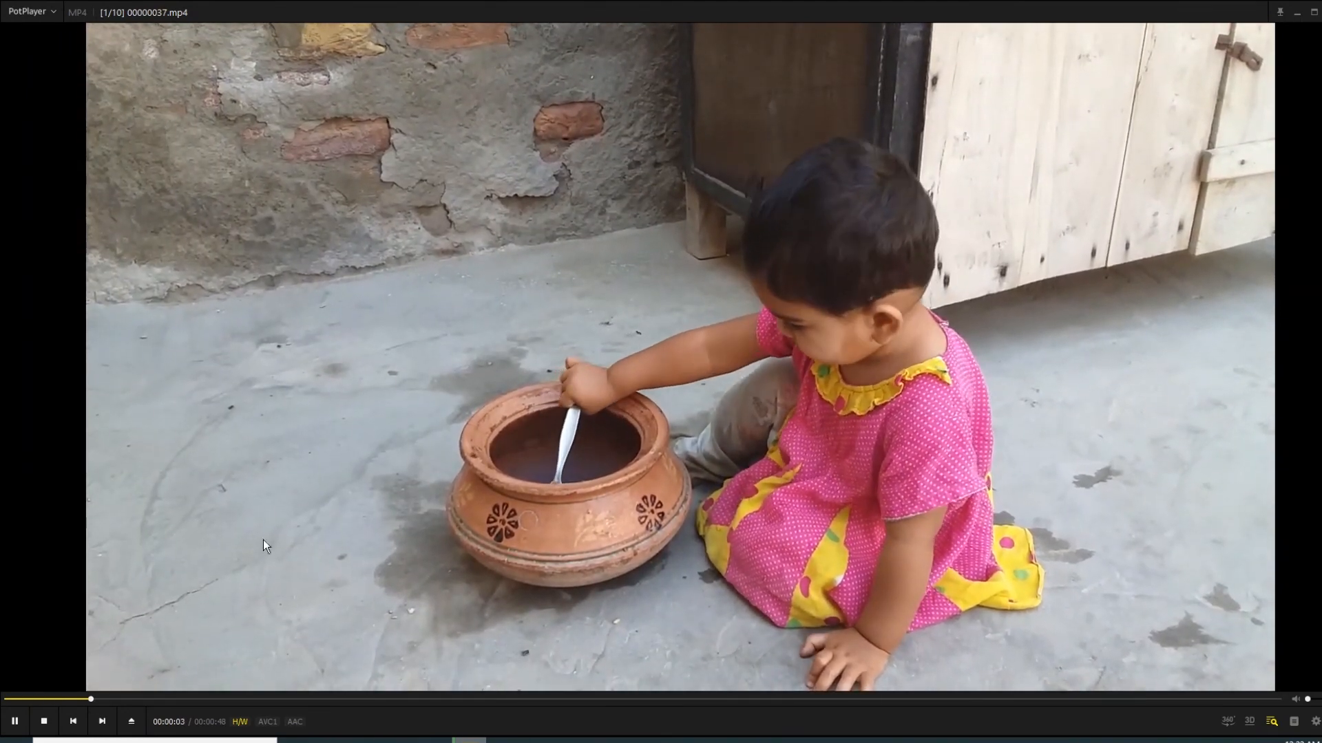
{"action": "left_click", "coordinate": [112, 718]}
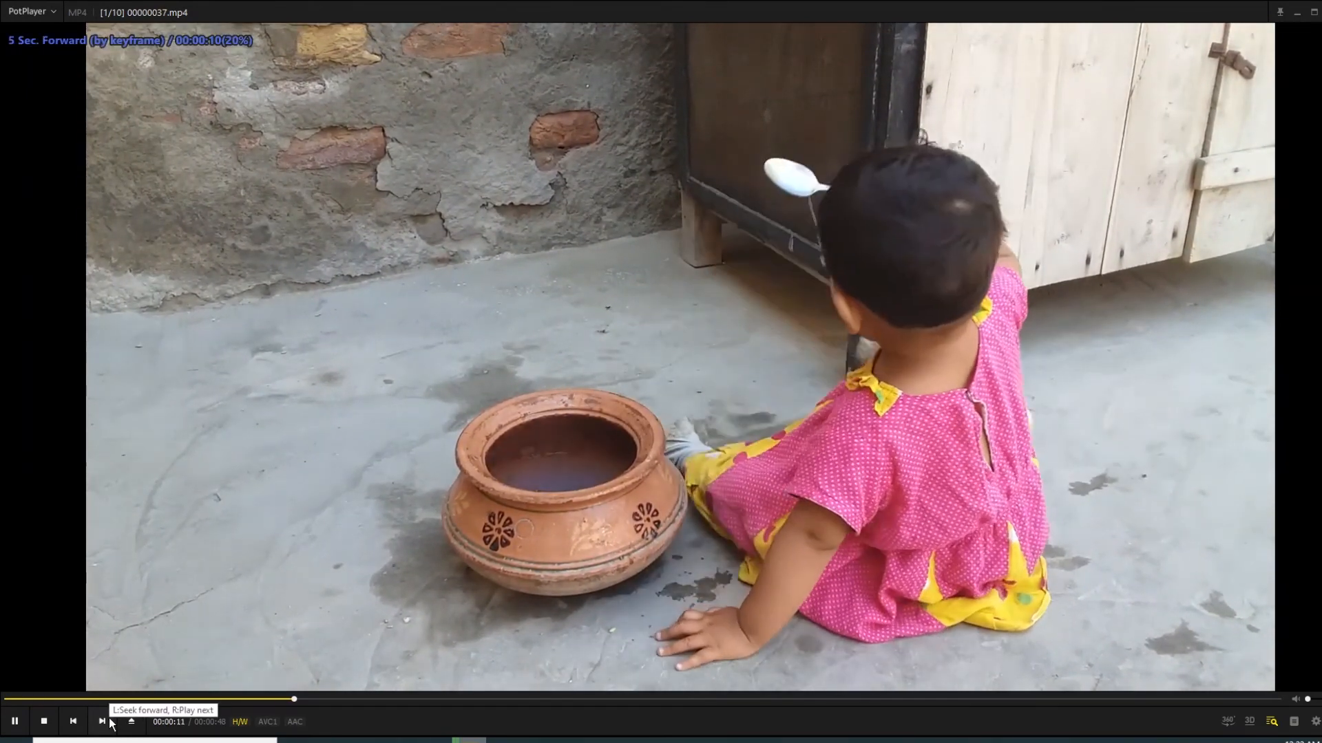
Check playback of recovered videos 00000038 and 00000039, seeking ahead in each
{"action": "right_click", "coordinate": [110, 721]}
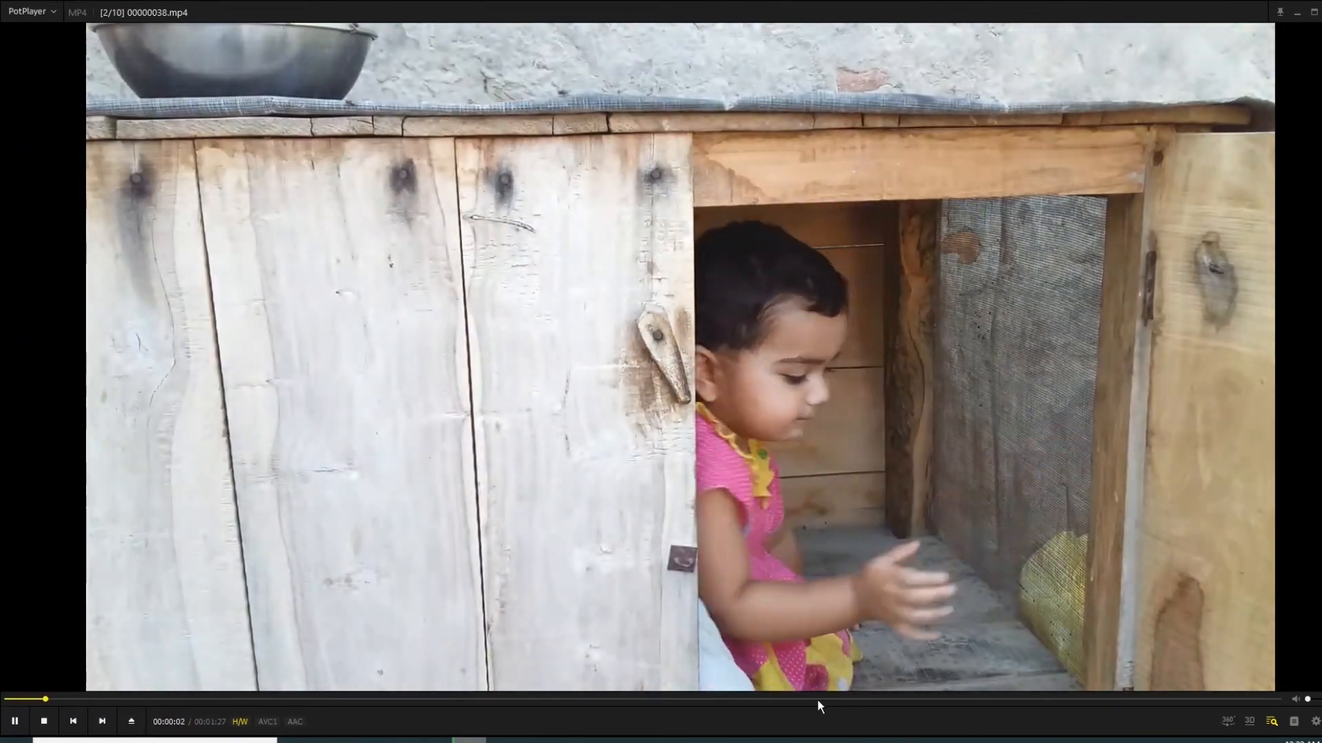
{"action": "left_click", "coordinate": [818, 698]}
{"action": "right_click", "coordinate": [107, 727]}
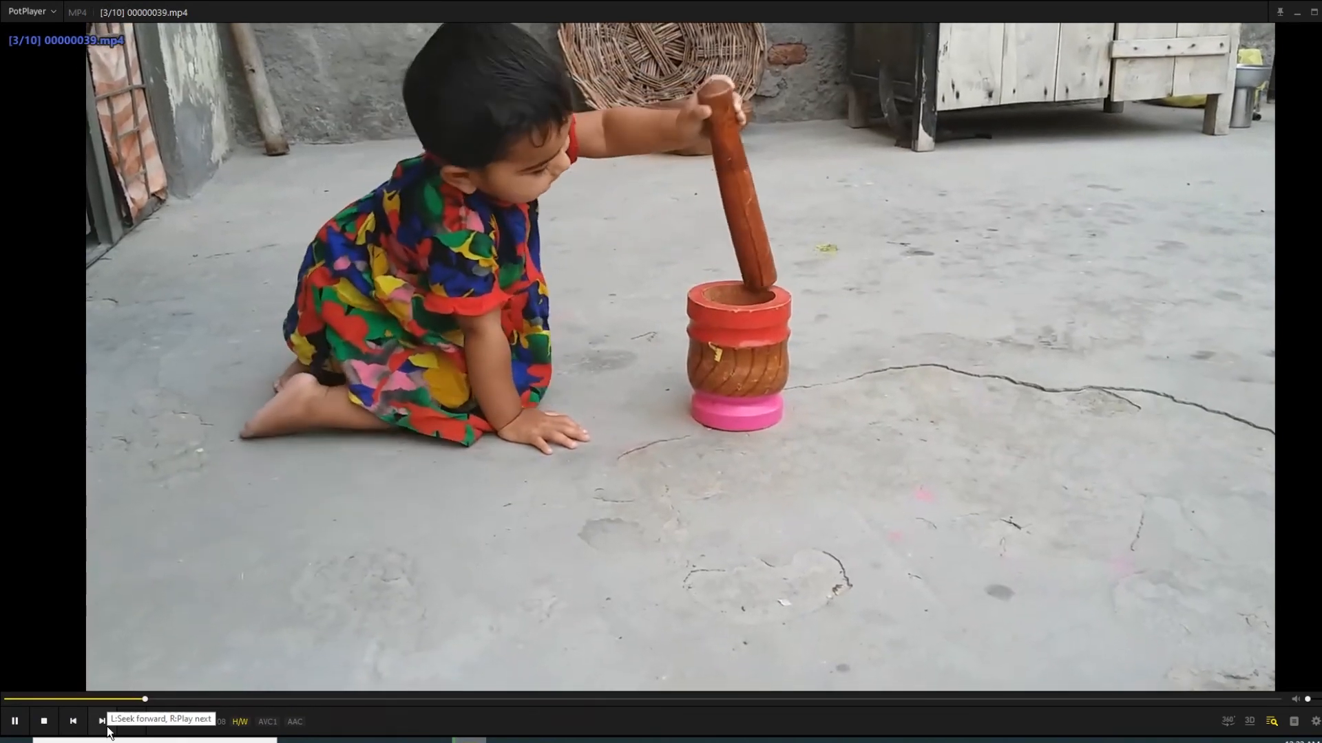
{"action": "left_click", "coordinate": [107, 727]}
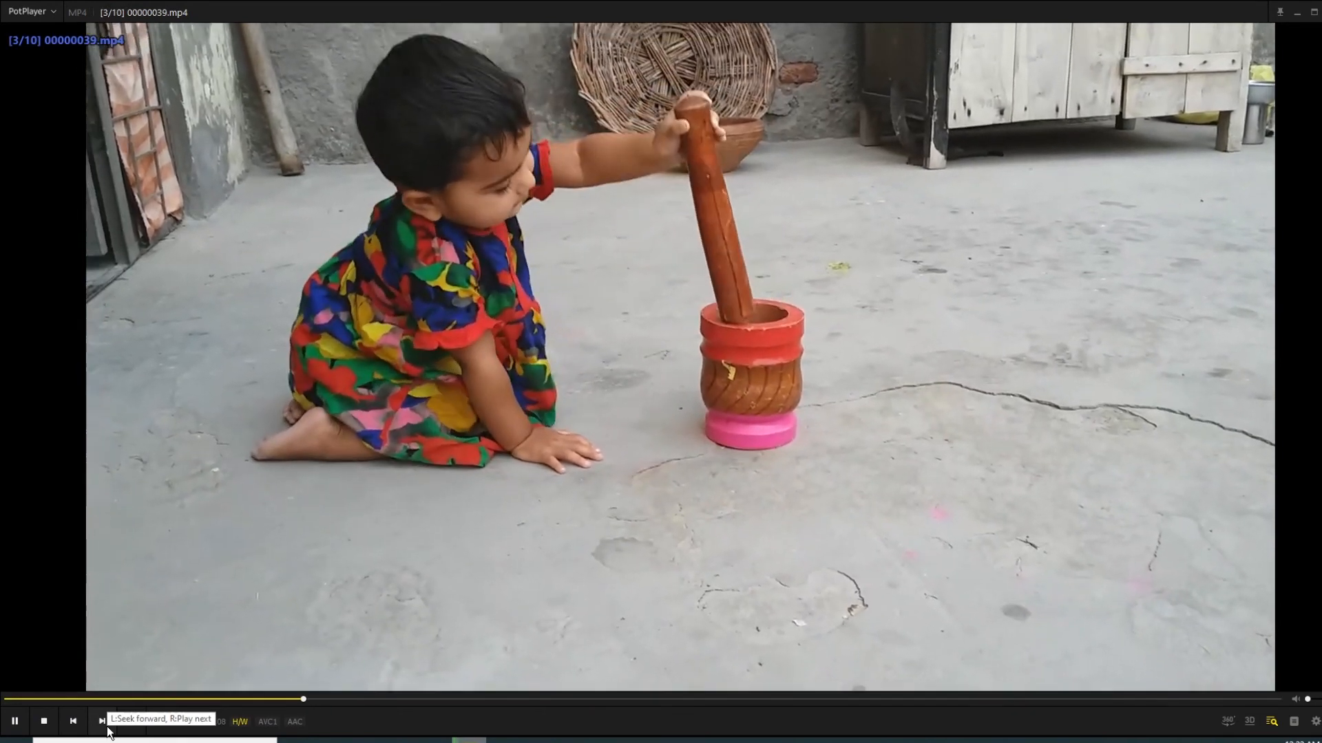
Play through the remaining recovered videos up to 00000046 and return to video 00000045
{"action": "right_click", "coordinate": [107, 727]}
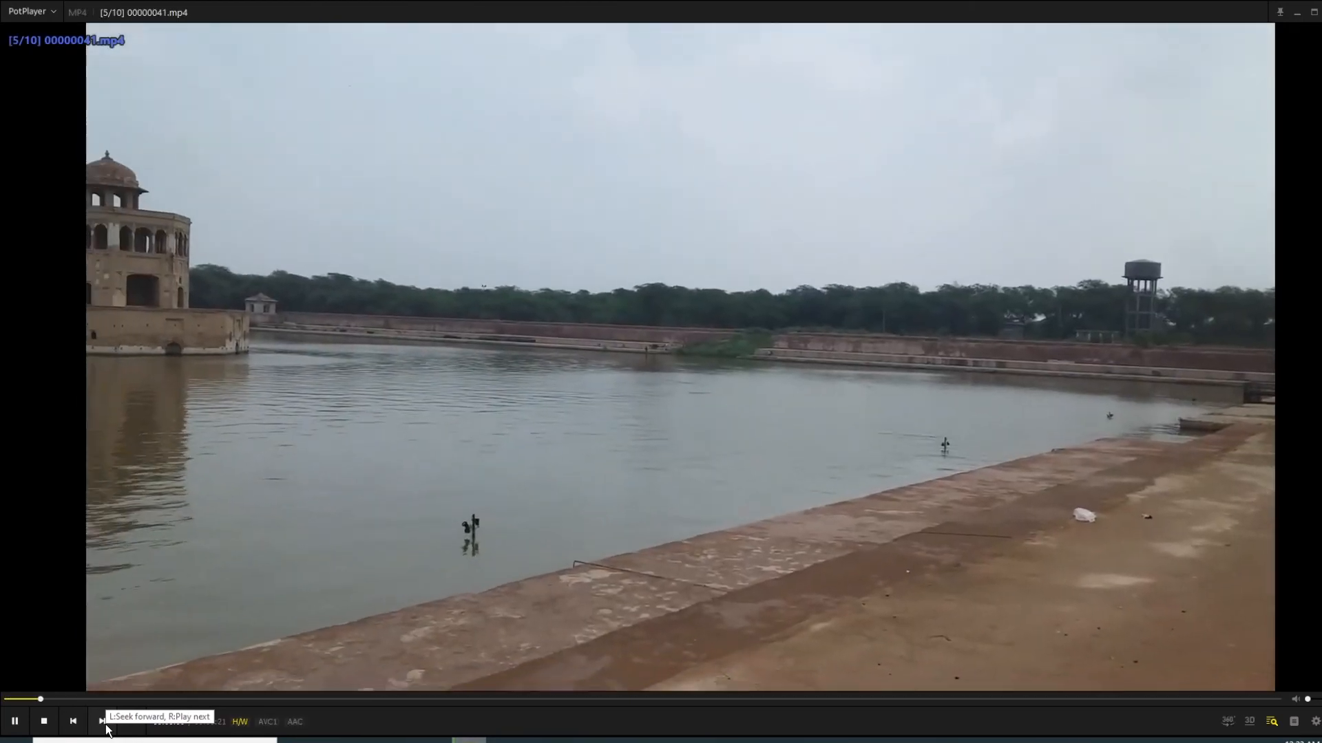
{"action": "right_click", "coordinate": [107, 730]}
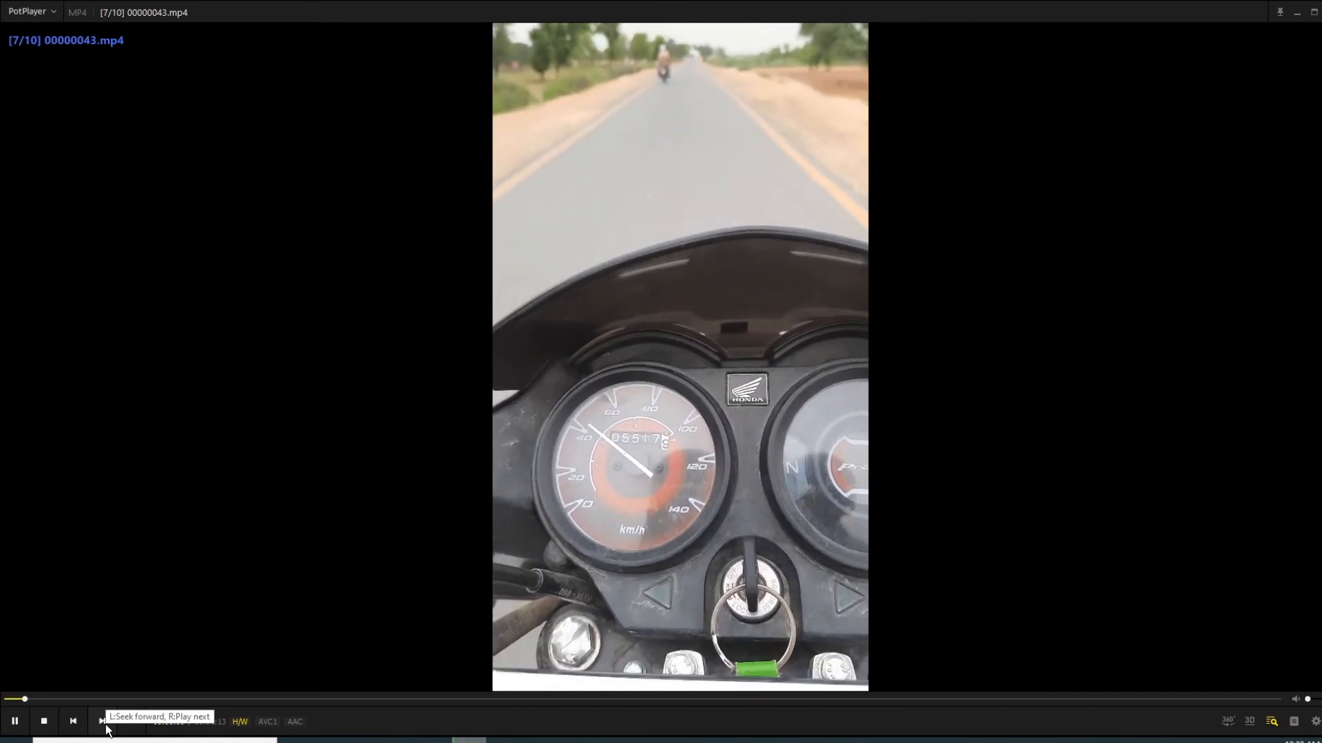
{"action": "right_click", "coordinate": [107, 729]}
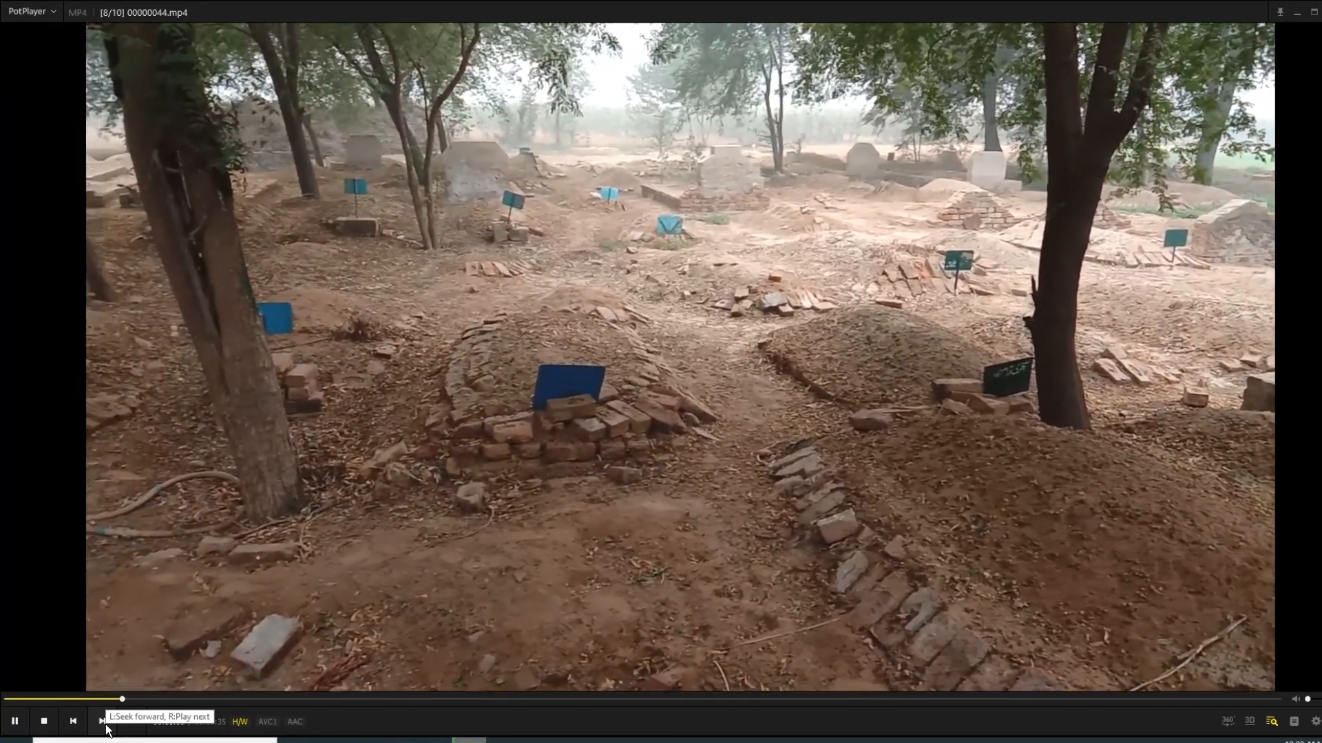
{"action": "right_click", "coordinate": [107, 729]}
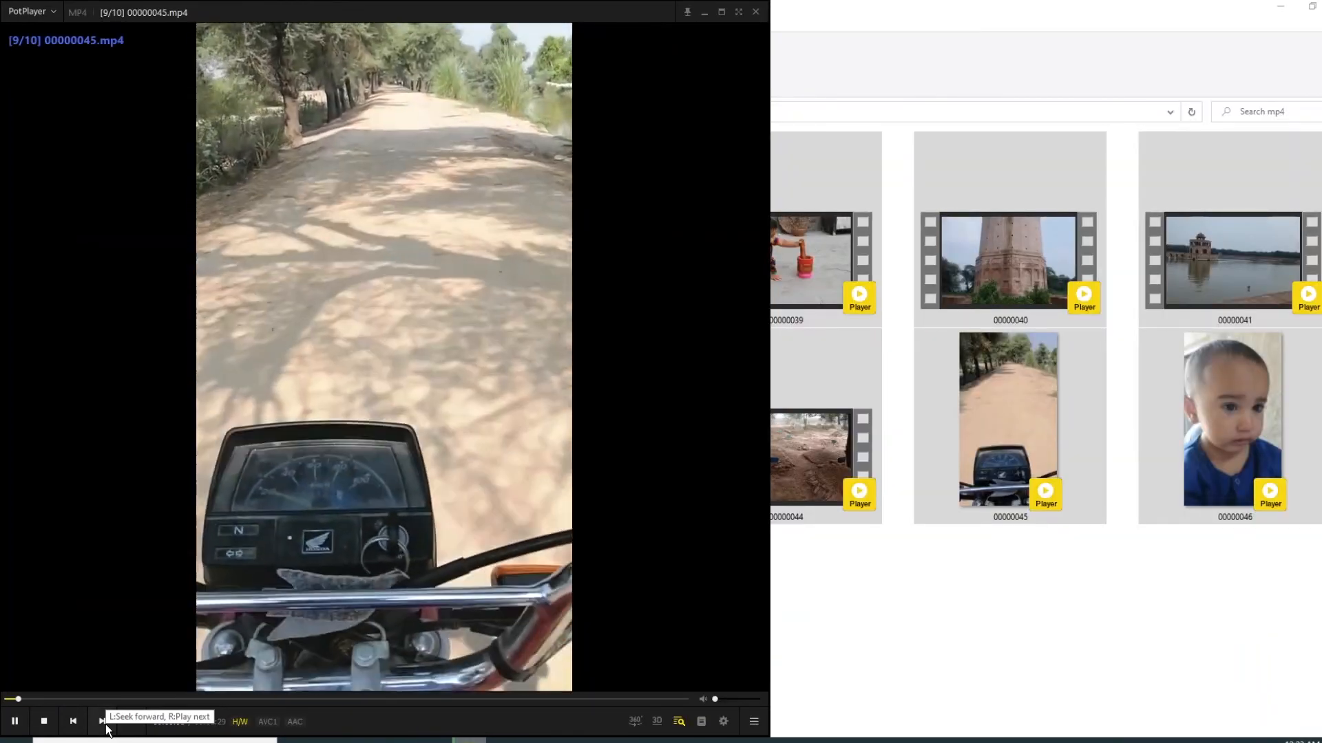
{"action": "right_click", "coordinate": [107, 730]}
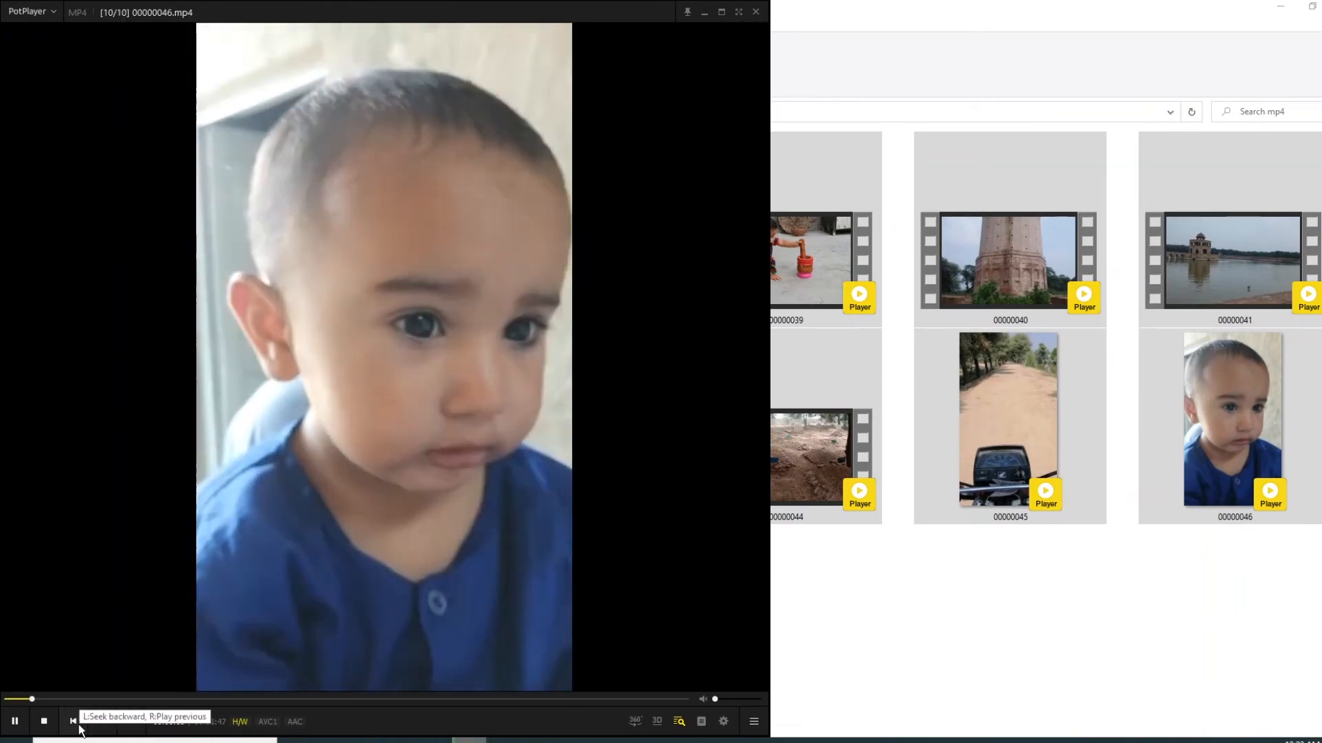
{"action": "right_click", "coordinate": [76, 728]}
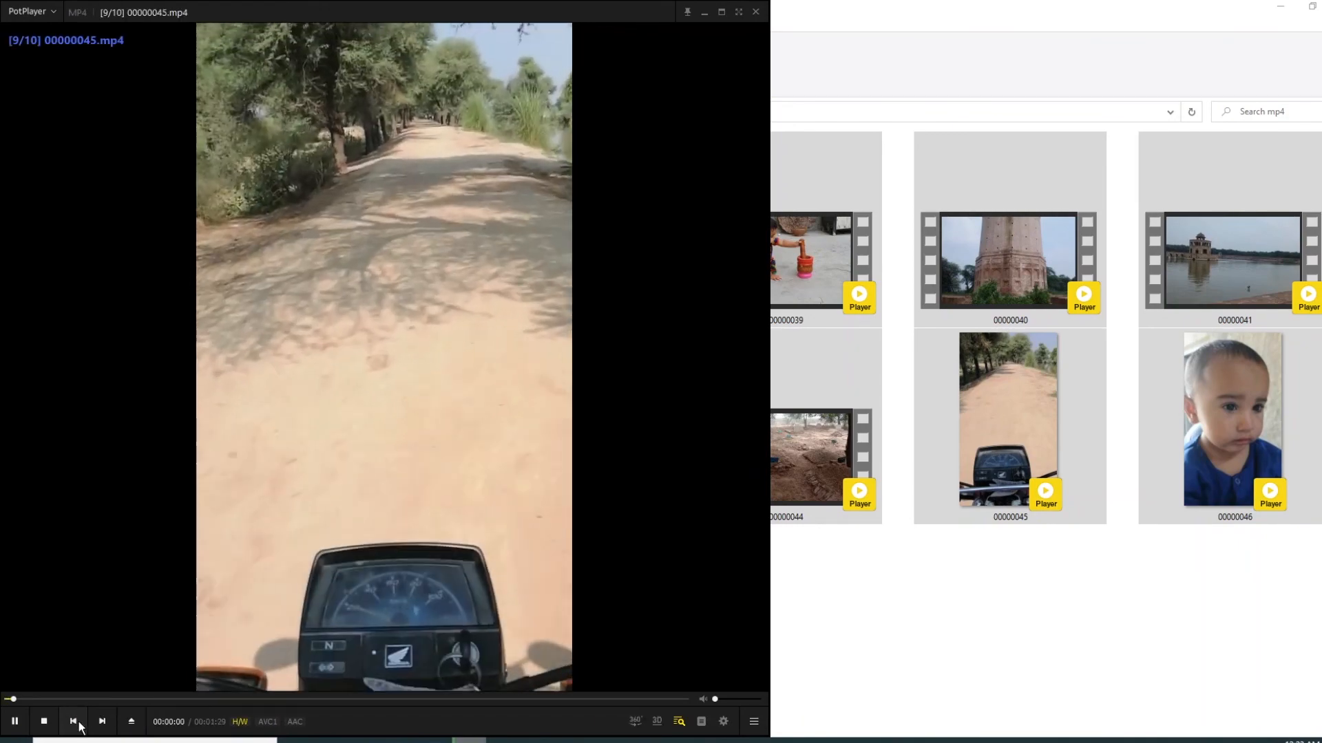